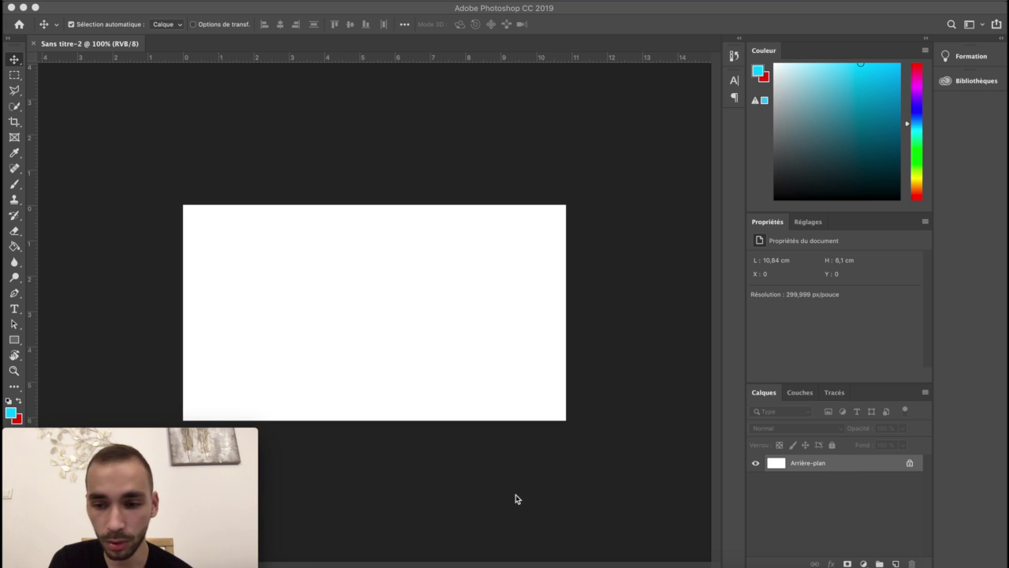
Fill the white background of the canvas with the cyan foreground colour using the Paint Bucket tool
left_click(15, 246)
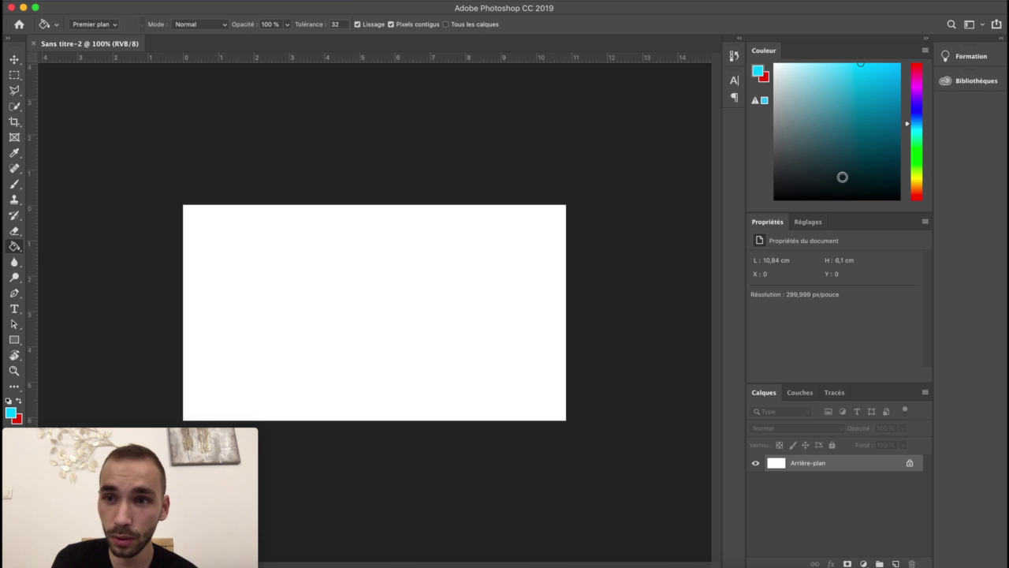
left_click(533, 308)
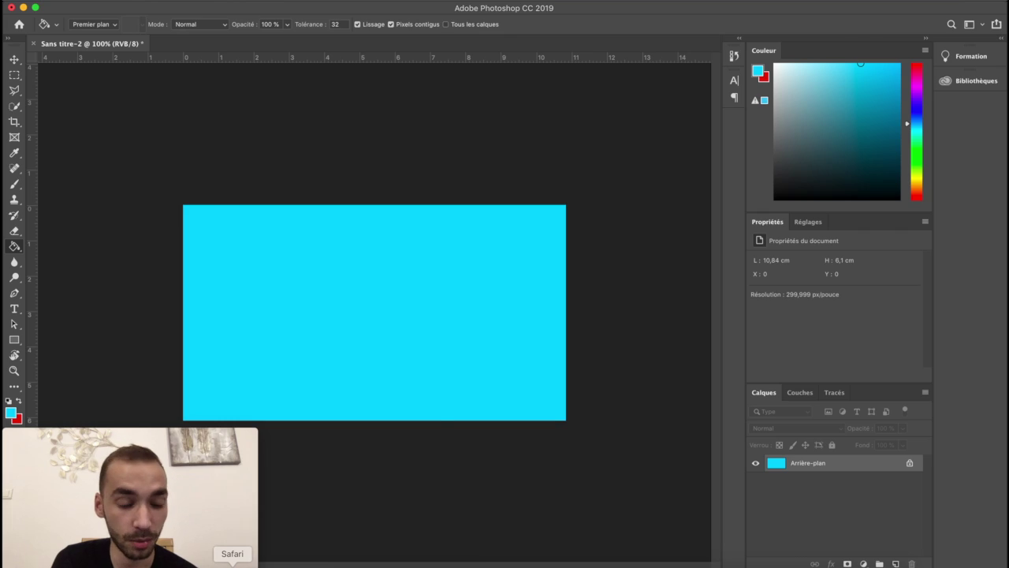
Switch to Safari and examine the style of the video thumbnails on the YouTube channel's videos page
left_click(233, 563)
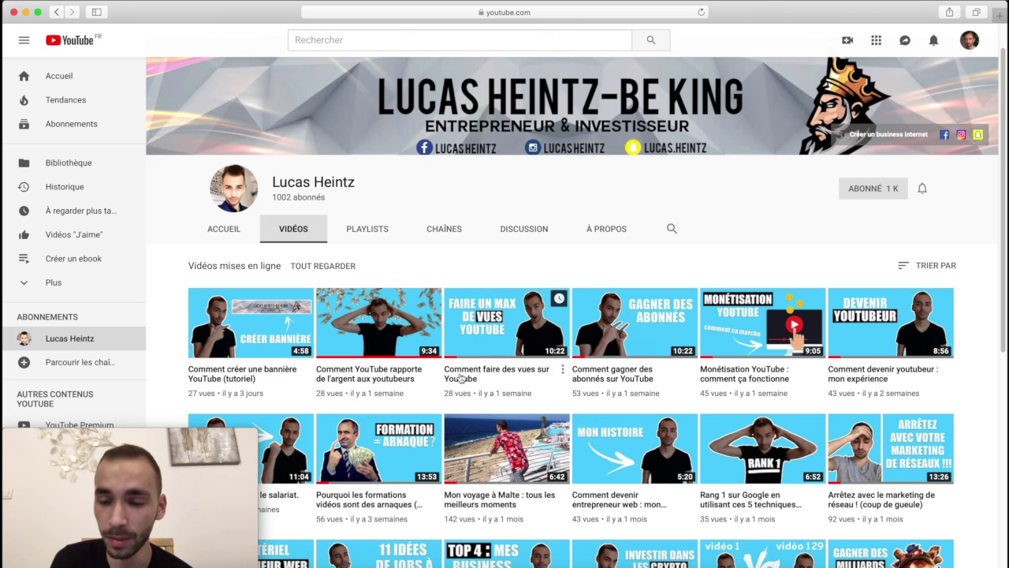
scroll(450, 406, "down", 10)
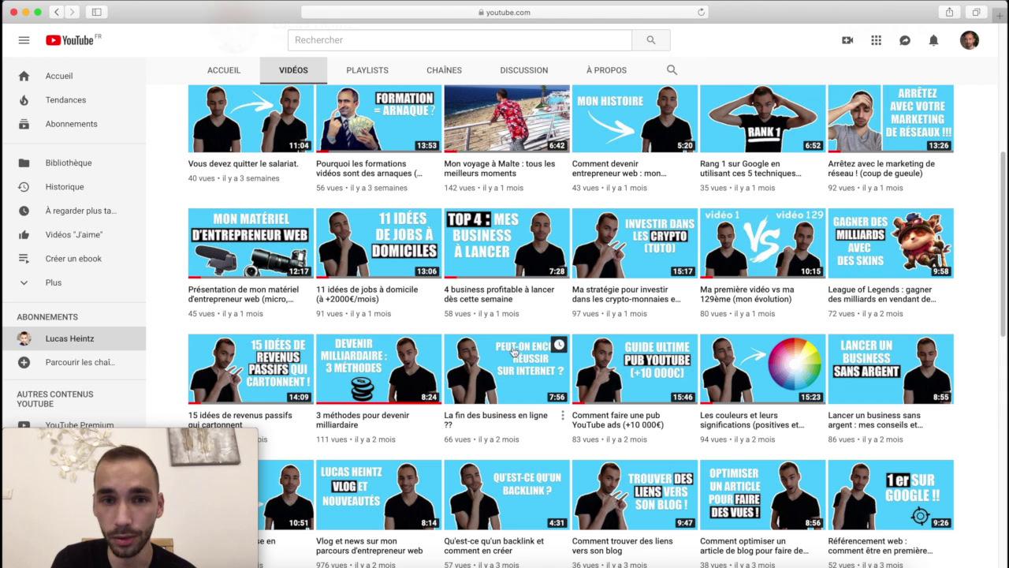
scroll(514, 352, "up", 7)
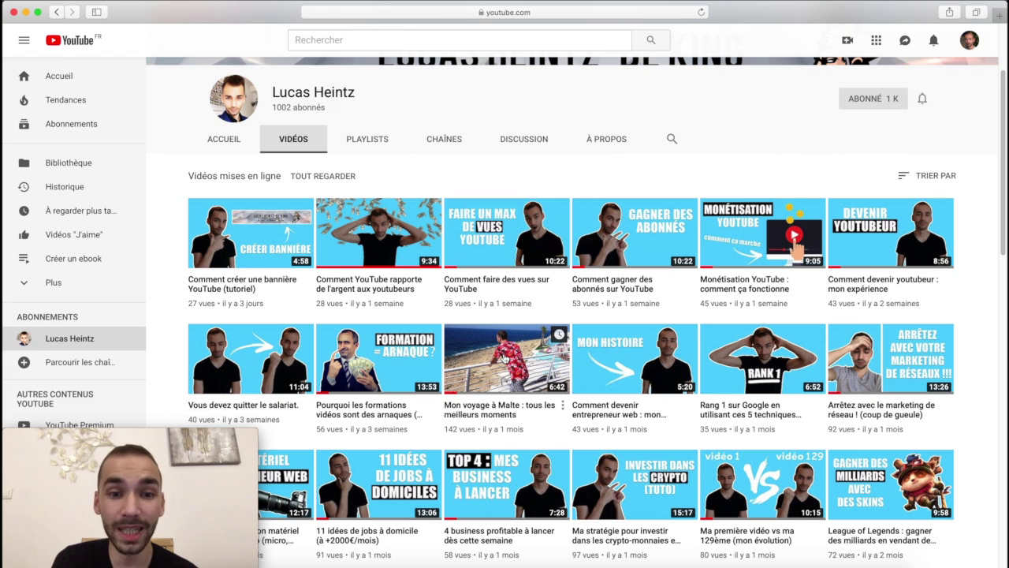
scroll(505, 359, "down", 10)
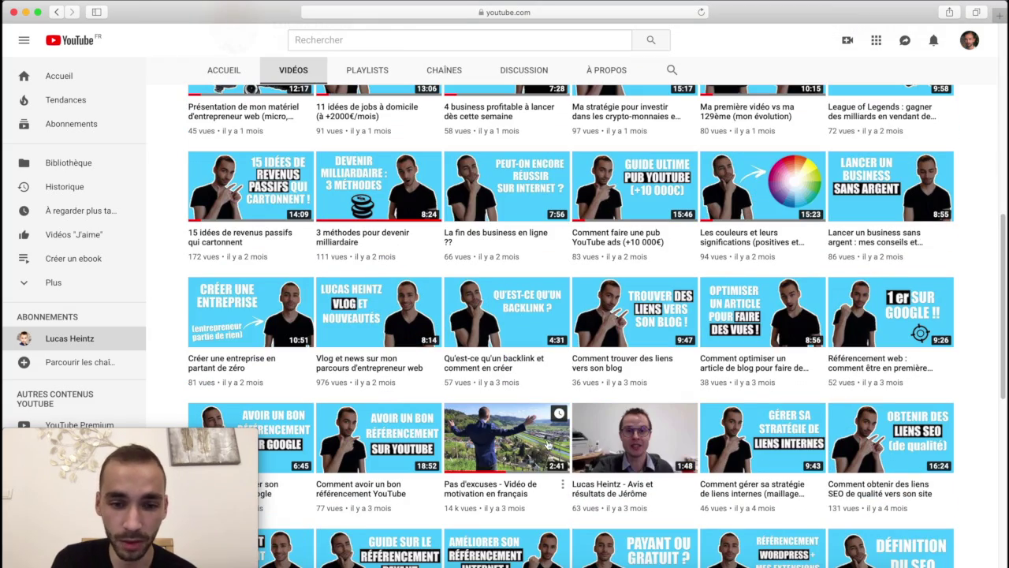
scroll(486, 431, "up", 3)
scroll(248, 191, "up", 3)
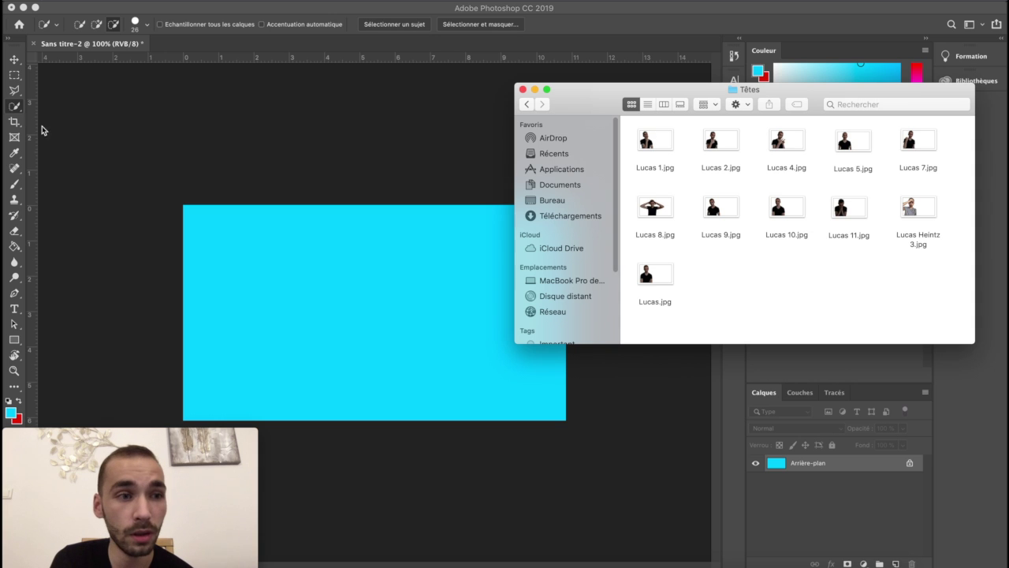
Open the first portrait photo from the Têtes folder in Photoshop and select the man with the Quick Selection tool
left_click_drag(656, 141, 275, 42)
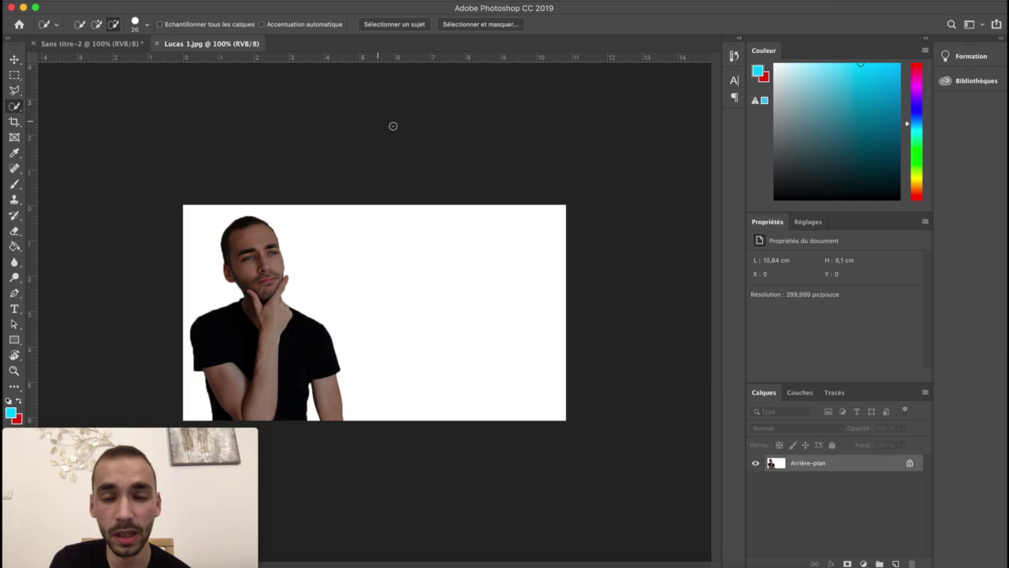
left_click(97, 25)
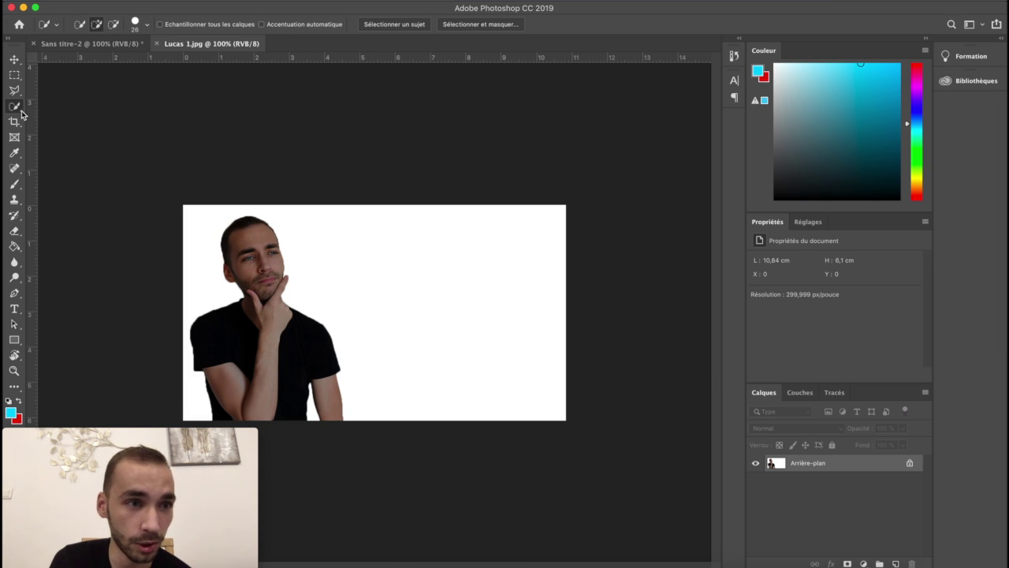
mouse_move(267, 260)
left_mouse_down()
mouse_move(253, 383)
mouse_move(262, 392)
mouse_move(334, 395)
left_mouse_up()
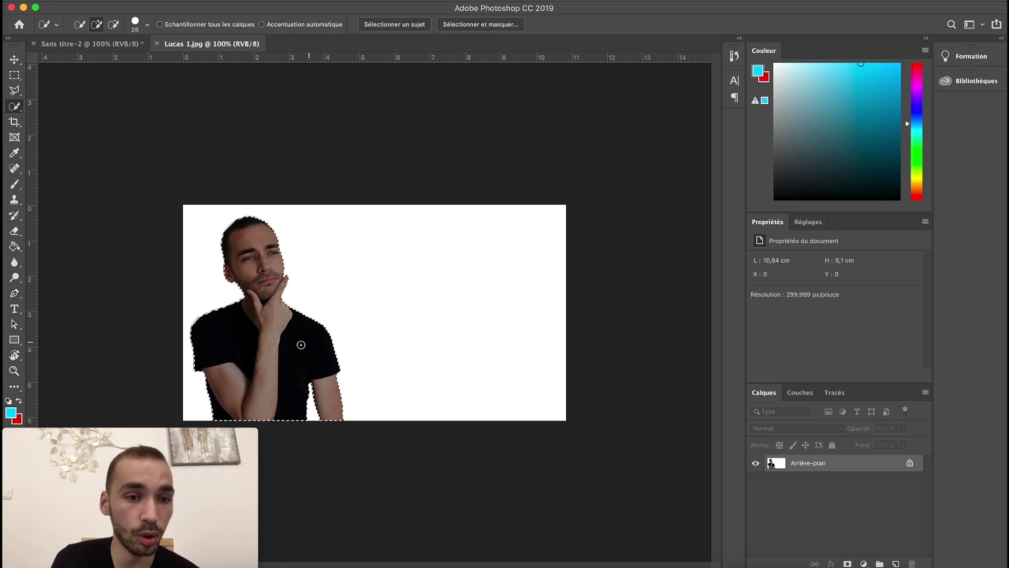
Move the selected man into the Sans titre-2 document and place him against the canvas's lower-left area, at about X 0.5 cm, Y 0.47 cm
left_click(14, 59)
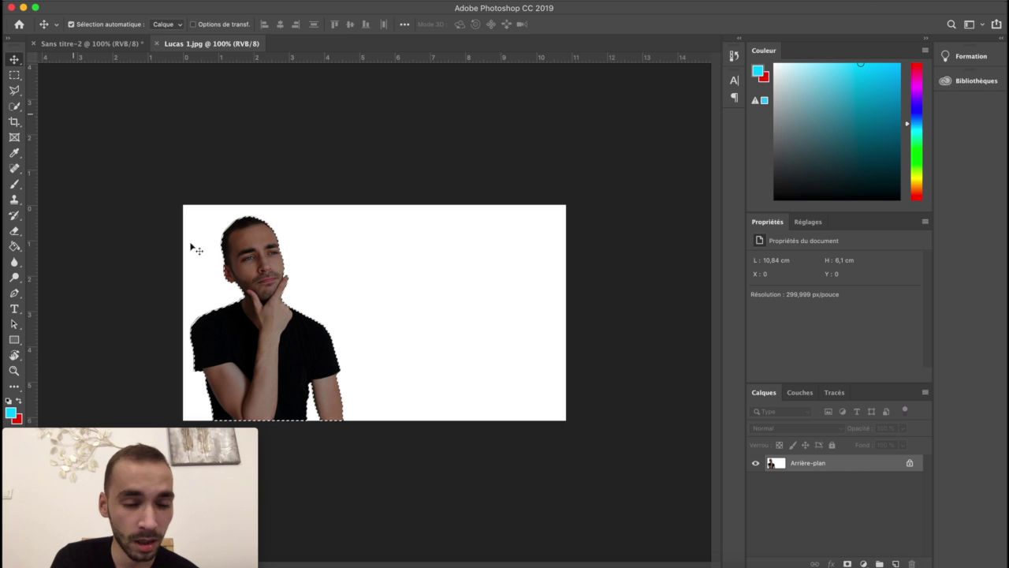
left_click_drag(231, 263, 336, 285)
left_click_drag(276, 253, 272, 301)
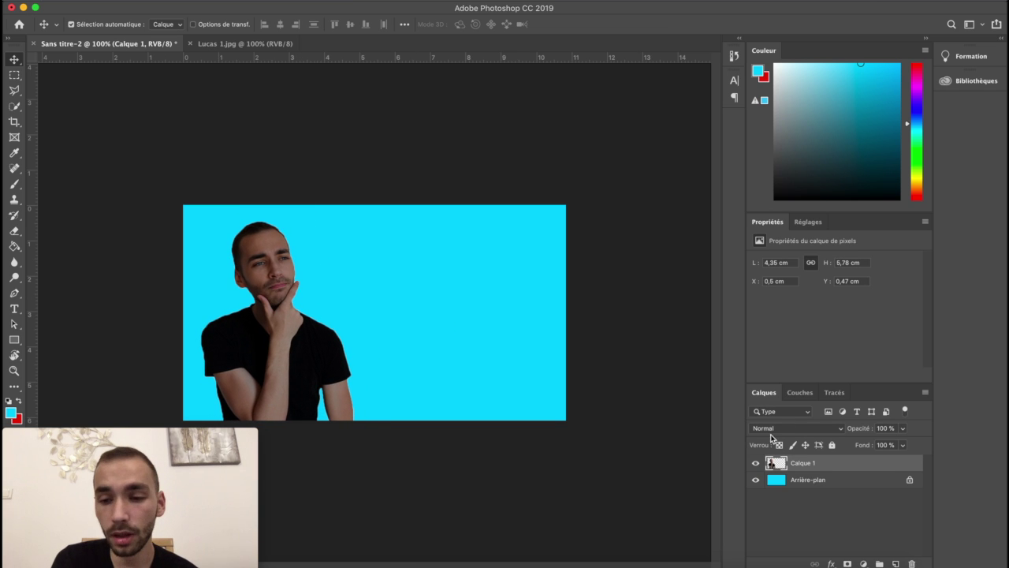
Add a white 7 px outside stroke (Contour) at 100% opacity to the man's layer
right_click(778, 465)
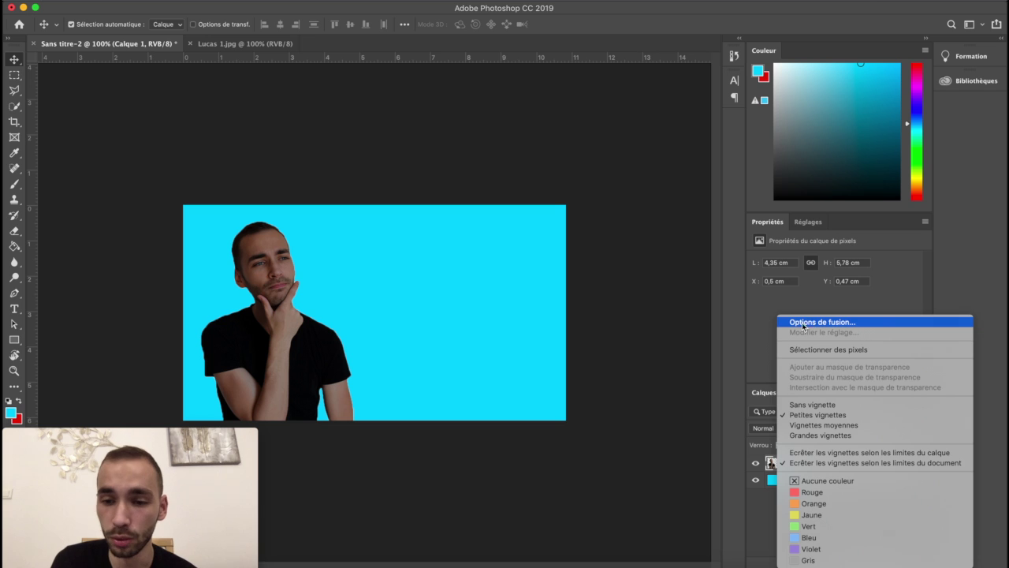
left_click(808, 324)
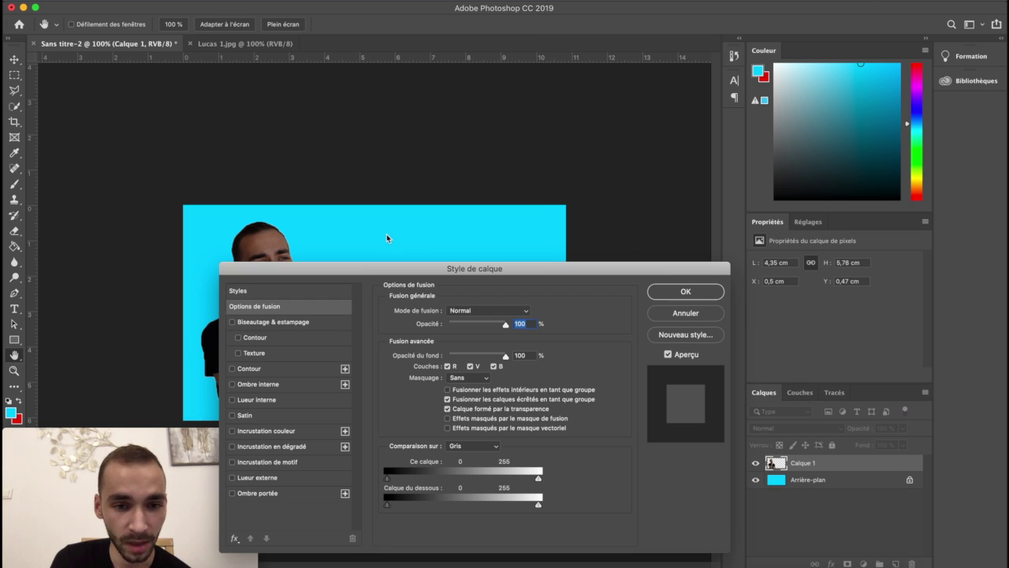
left_click(251, 369)
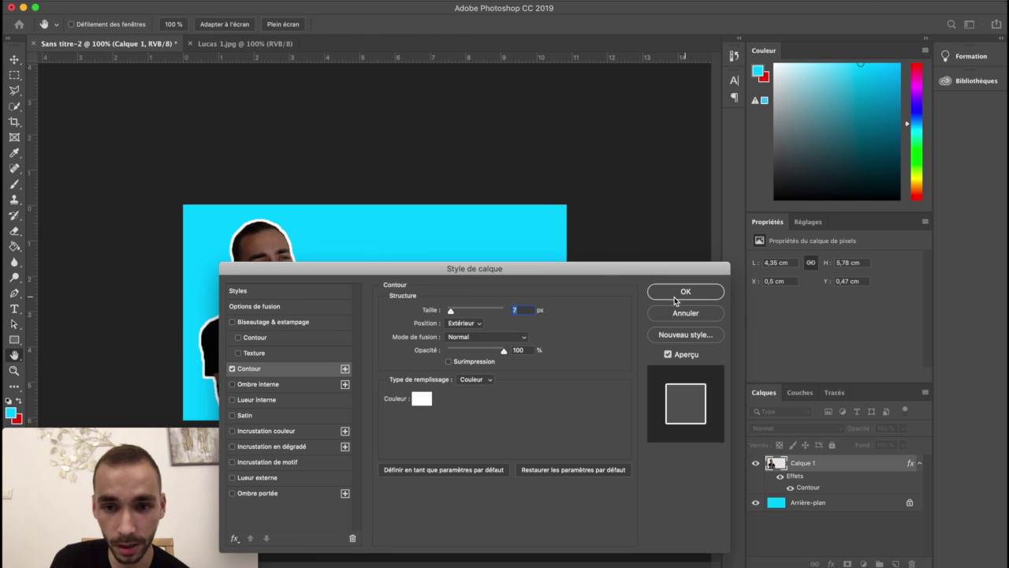
left_click(682, 293)
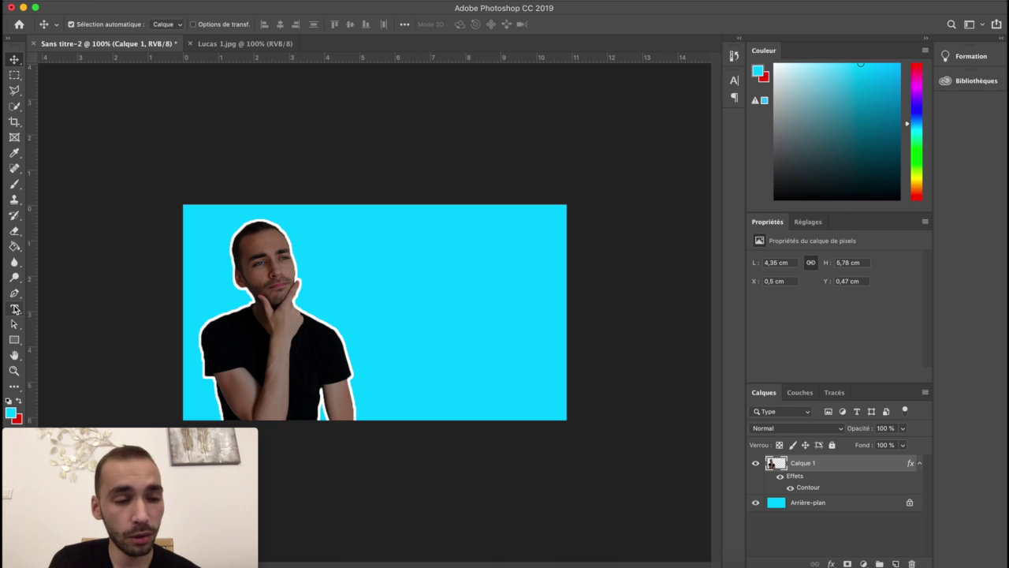
Add the white centred text "COMMENT FAIRE / UNE MINIATURE / OPTIMISEE" on three lines beside the man
left_click(413, 268)
type("COMMENT FAIRE")
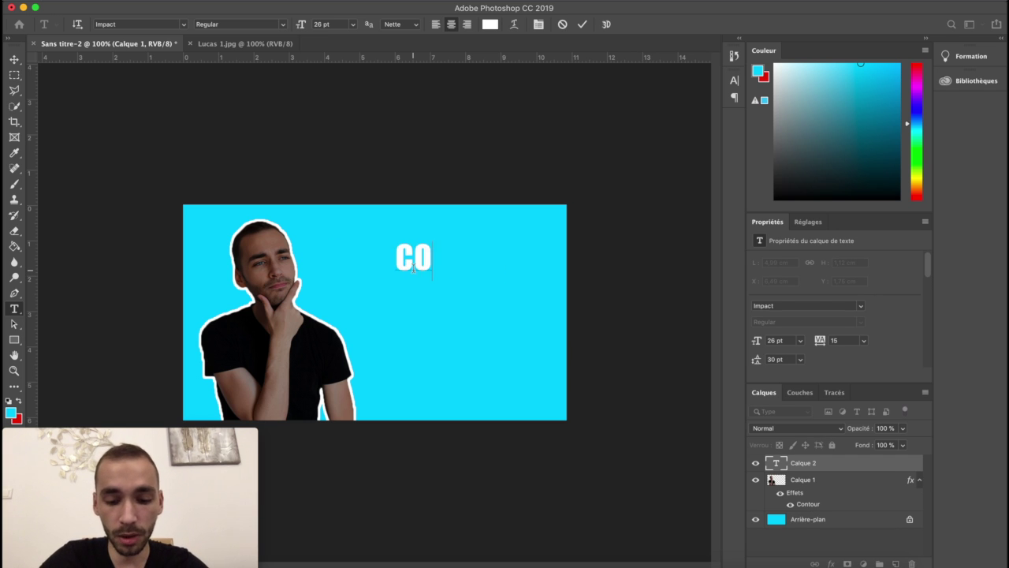
key("Return")
type("UNE MINIATURE")
key("Return")
type("OPTIMIZ")
key("BackSpace")
type("SEE")
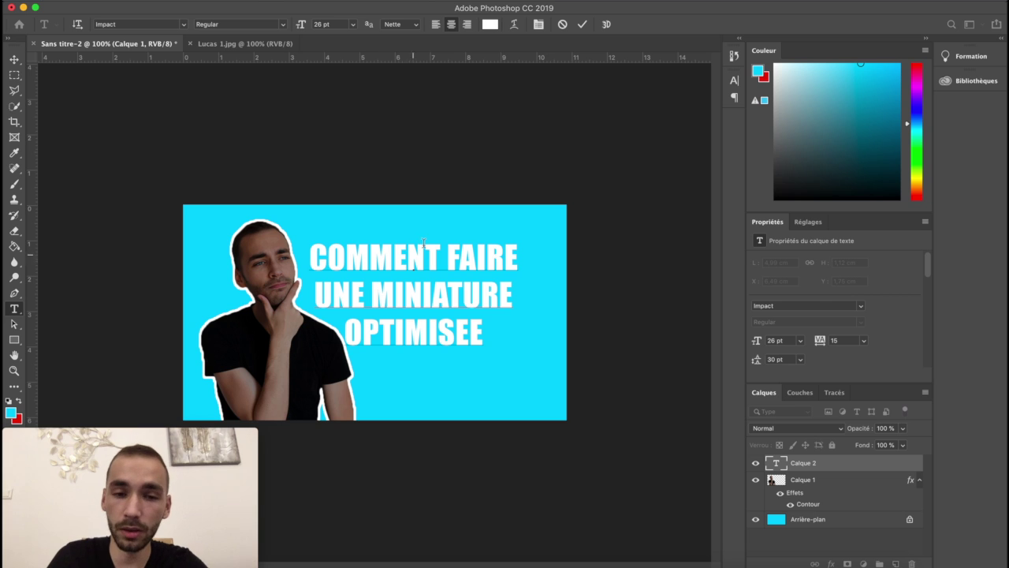
Delete the words "COMMENT FAIRE" and "UNE" from the text, keeping "MINIATURE OPTIMISEE" on two lines
left_click(445, 257)
key("BackSpace")
key("BackSpace")
key("BackSpace")
key("BackSpace")
left_click_drag(491, 257, 344, 272)
key("BackSpace")
key("BackSpace")
left_click(368, 294)
key("BackSpace")
key("BackSpace")
key("BackSpace")
key("BackSpace")
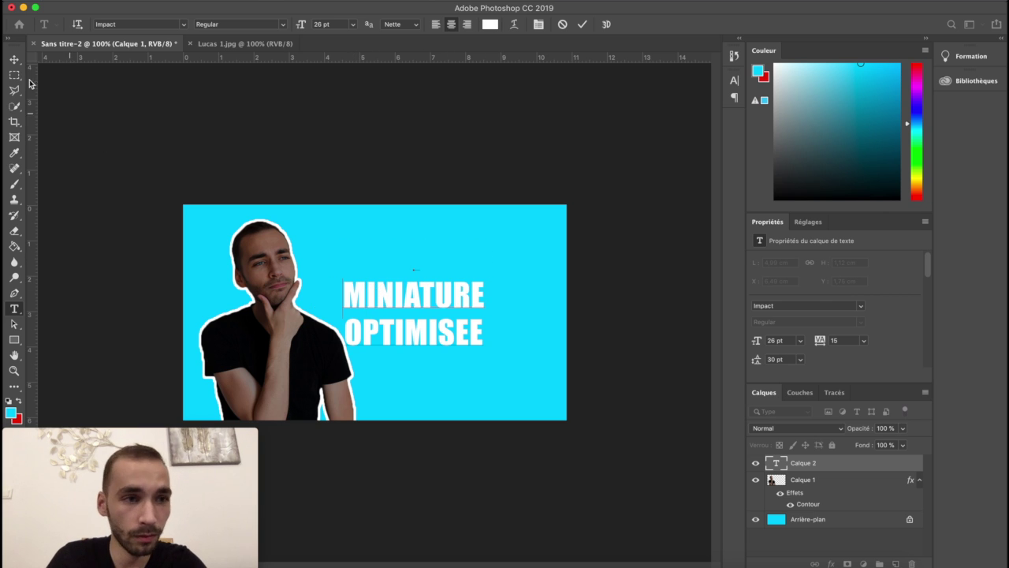
Move the title text up and to the right of the man and set its font size to 30 pt
left_click(15, 59)
left_click_drag(415, 289, 447, 248)
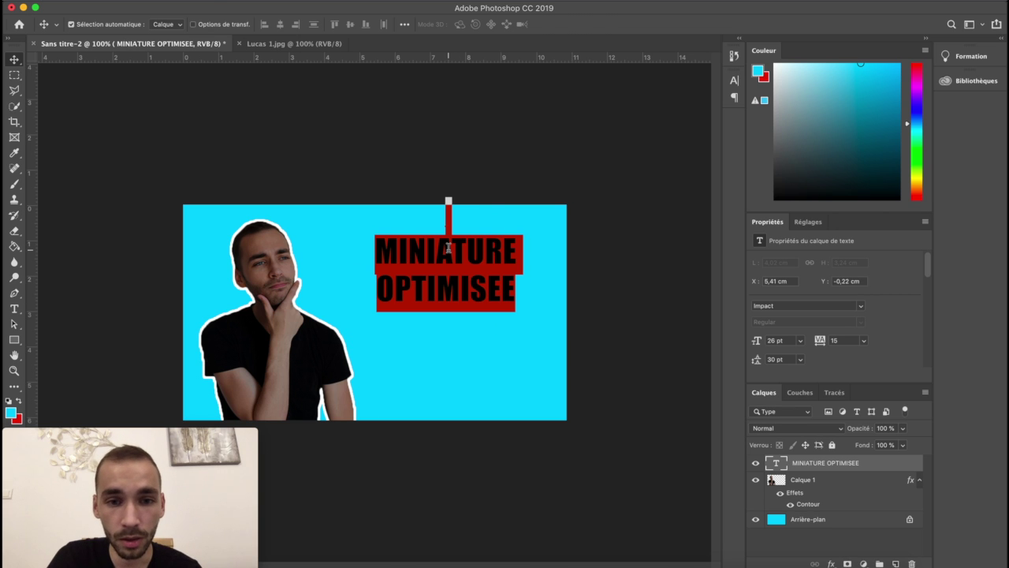
key("t")
left_click(325, 25)
type("30")
key("Return")
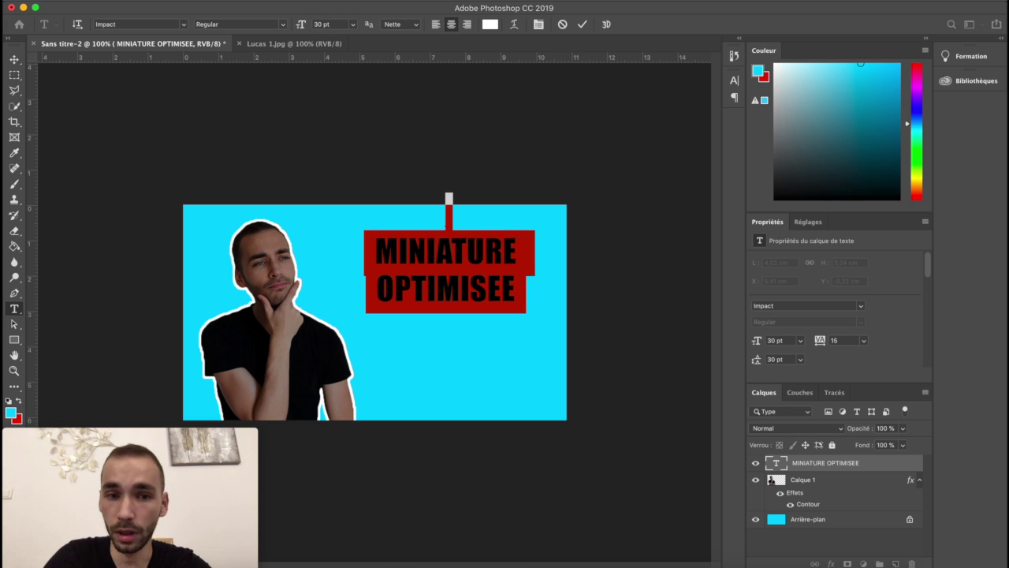
Add a drop shadow (Ombre portée) to the title text with 50% opacity, 90° angle, 2 px distance and 2 px size
right_click(779, 463)
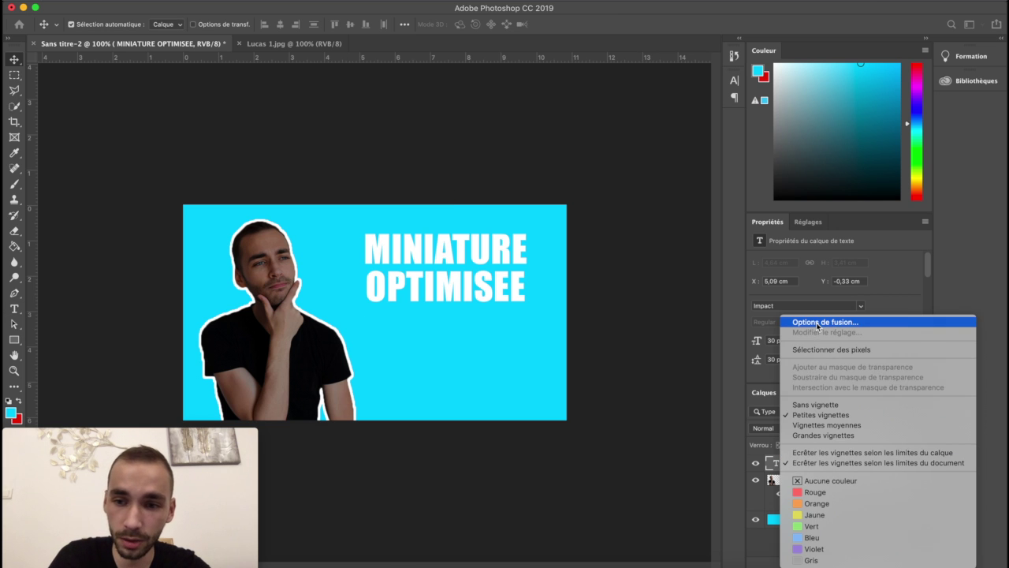
left_click(793, 322)
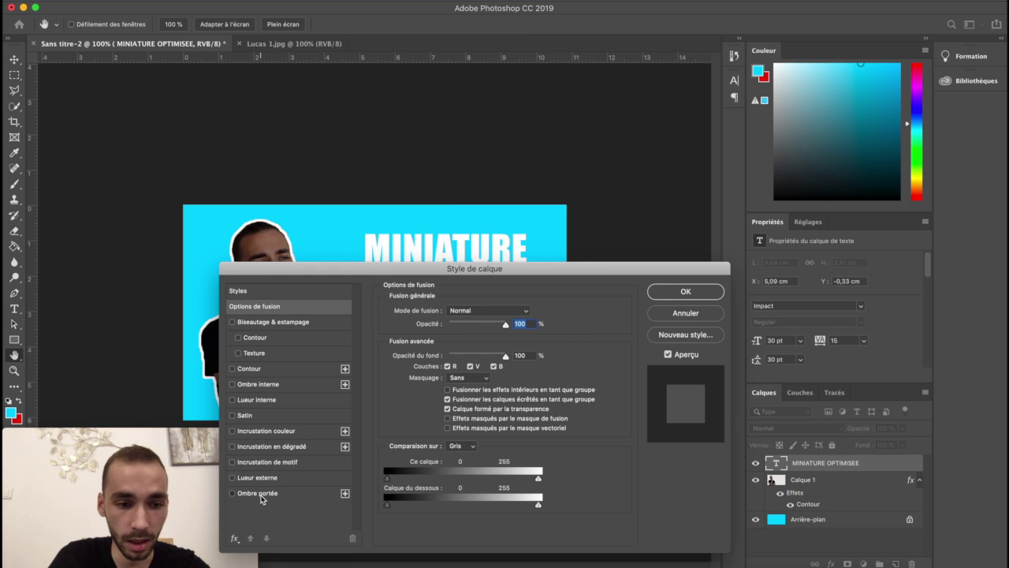
left_click(259, 493)
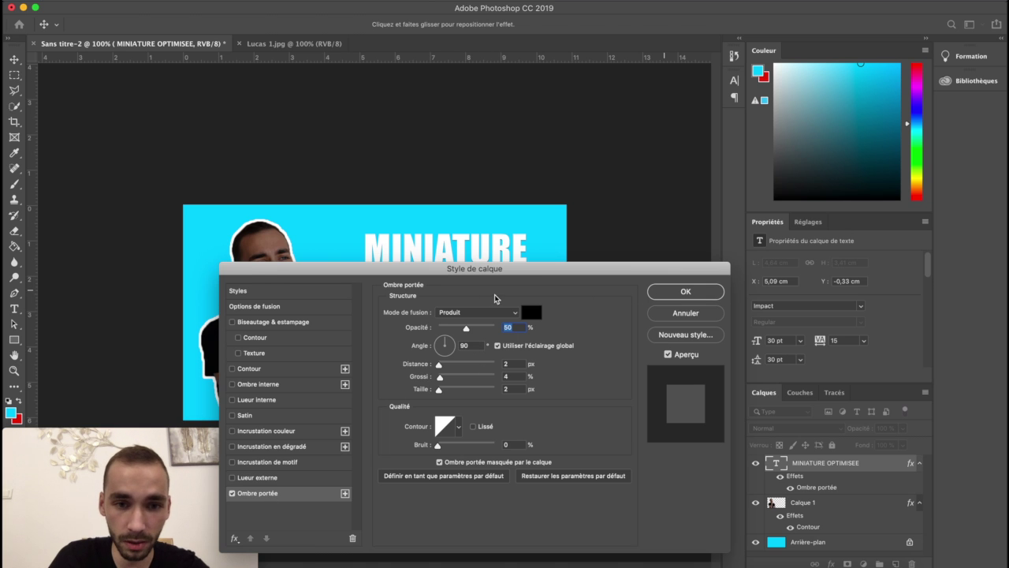
key("Return")
Select a rectangle about 4.7 cm wide around the word "OPTIMISEE", rasterize the text layer, fill the area behind the letters with black and deselect
left_click(14, 74)
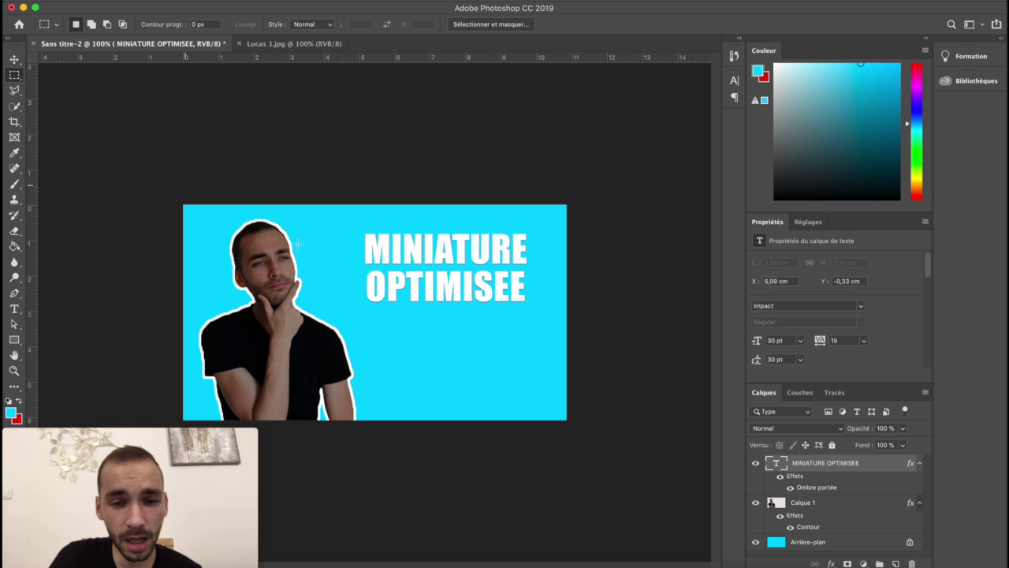
left_click_drag(362, 268, 528, 306)
left_click(14, 247)
left_click_drag(772, 121, 775, 198)
left_click(489, 302)
left_click(594, 197)
left_click(482, 303)
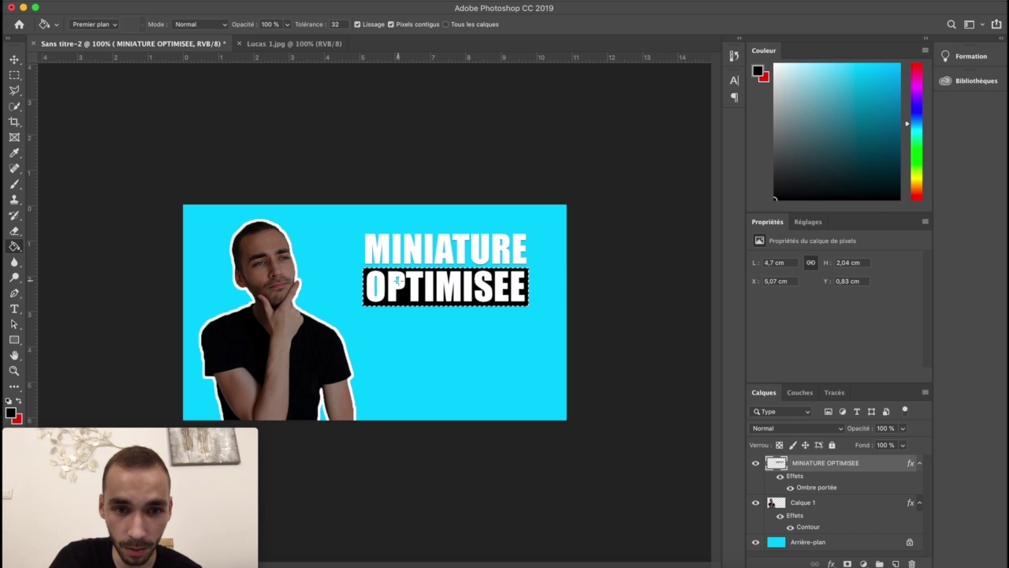
key("super+d")
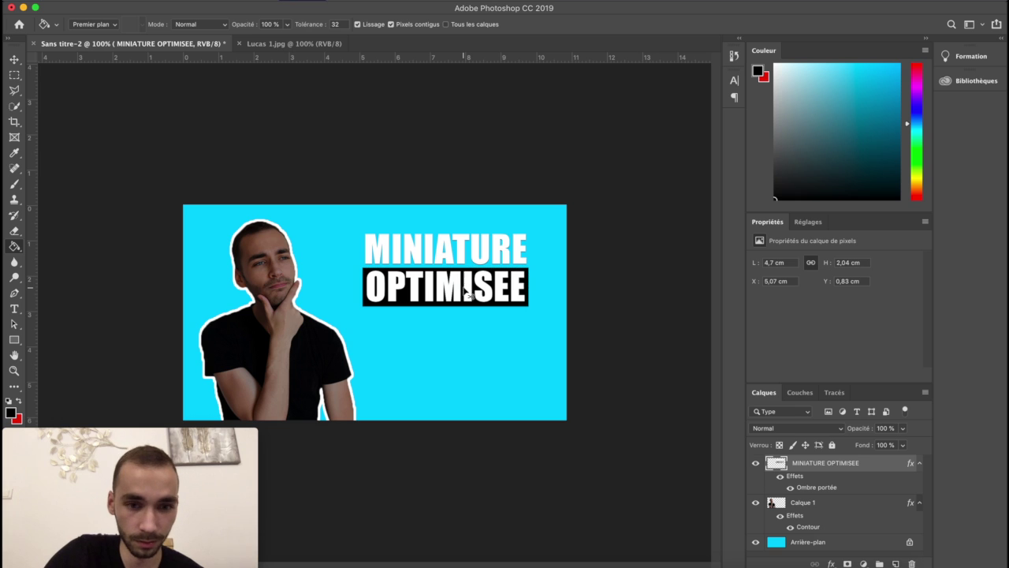
Switch to Safari and compare the channel's thumbnails, looking at their text, highlights and full-photo backgrounds
left_click(14, 60)
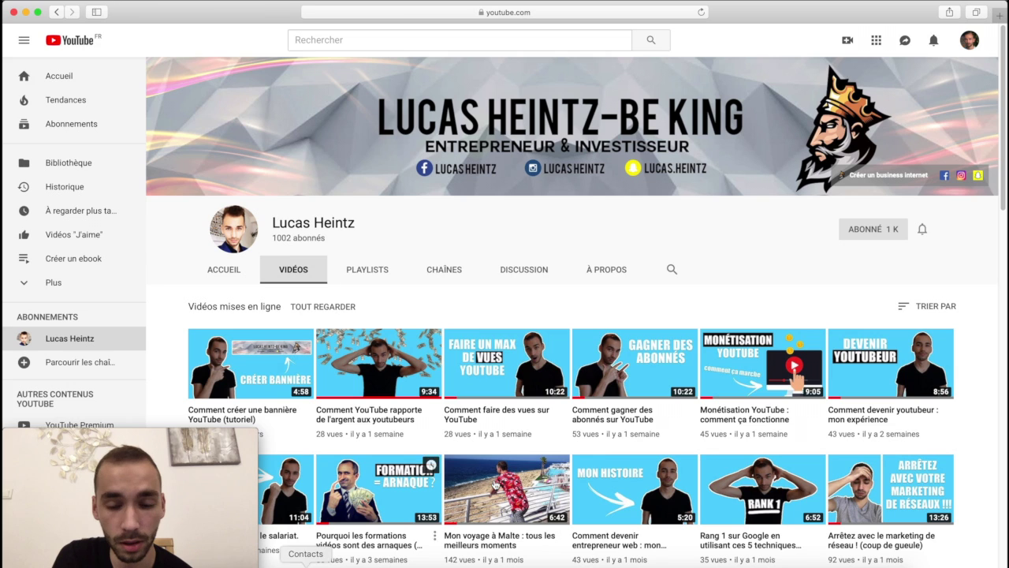
left_click(244, 558)
scroll(635, 427, "down", 2)
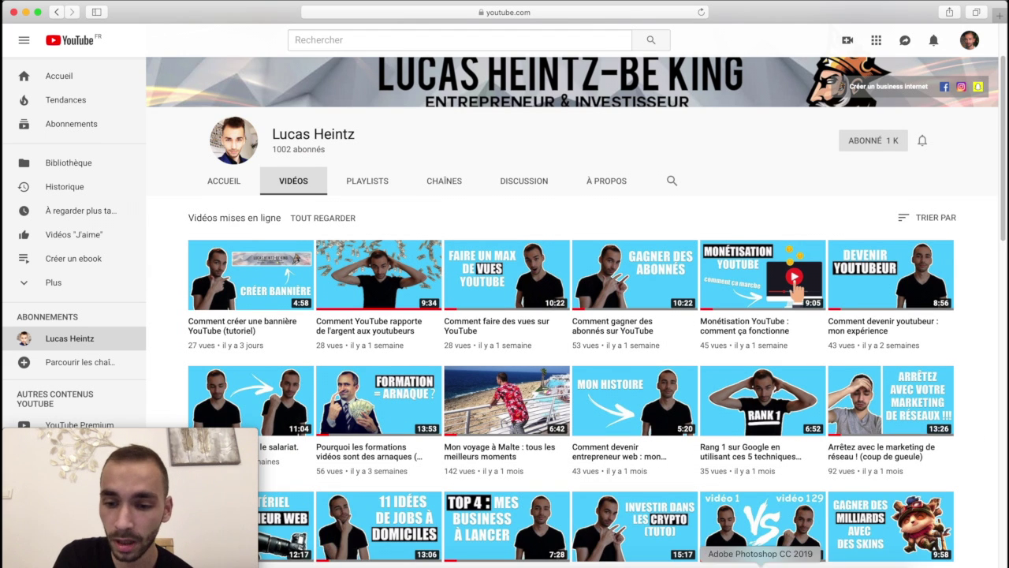
left_click(761, 558)
left_click(240, 558)
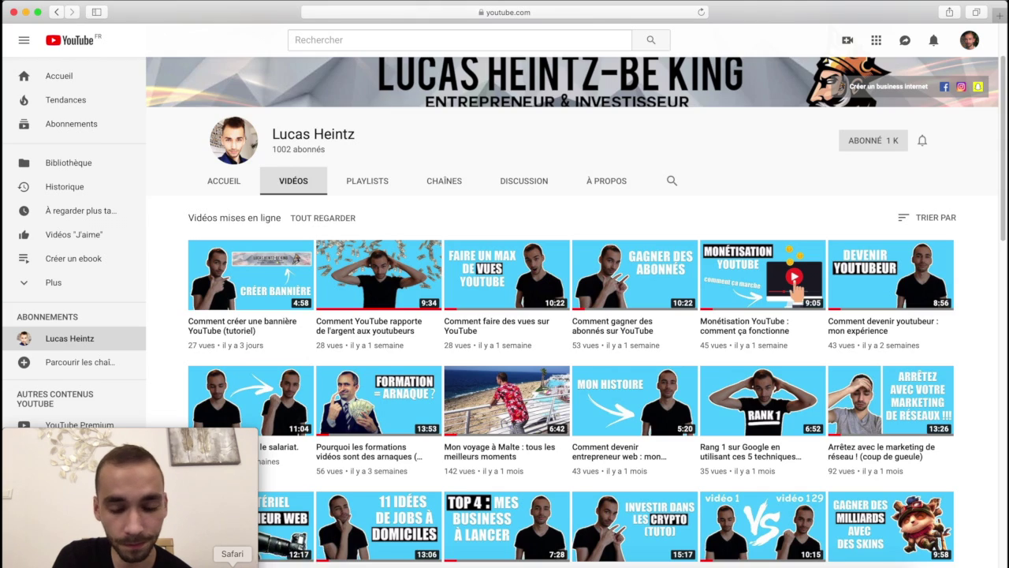
scroll(719, 426, "down", 3)
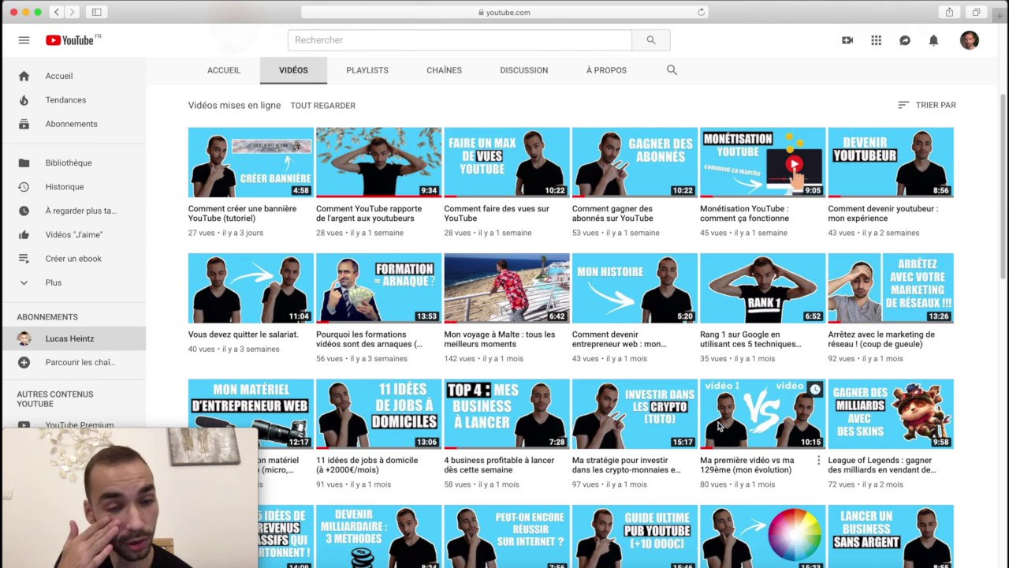
scroll(719, 426, "down", 3)
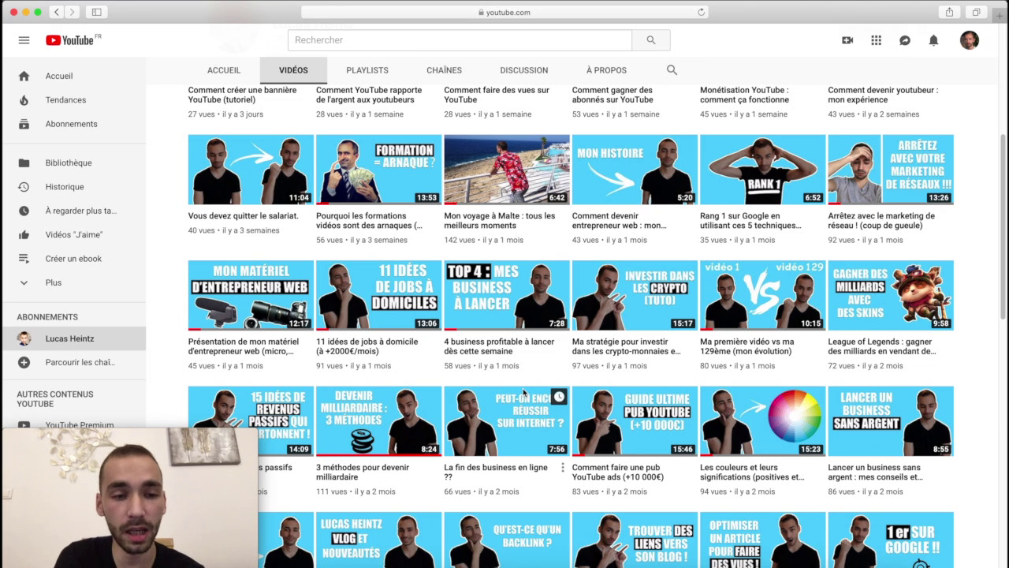
scroll(414, 181, "up", 1)
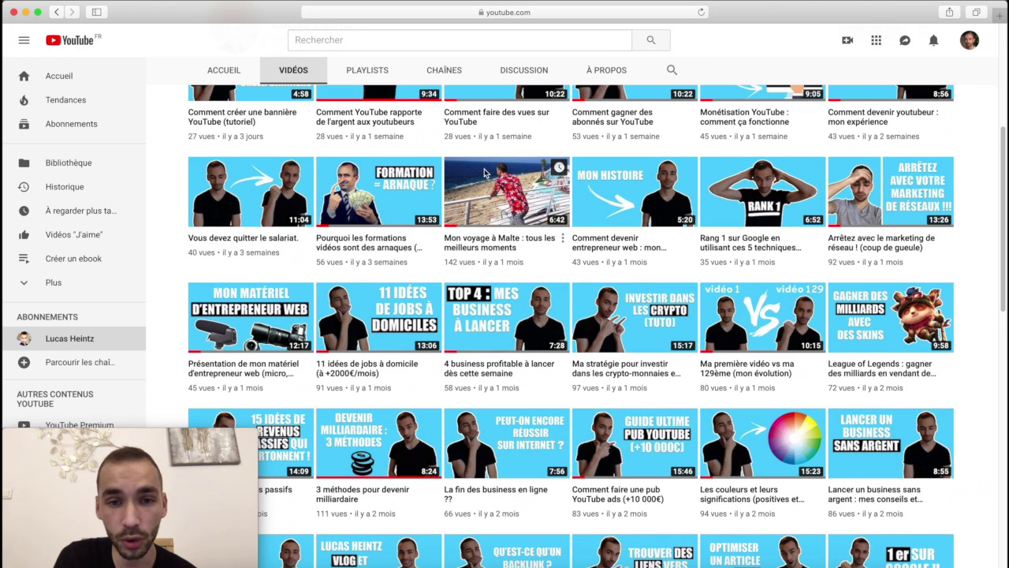
scroll(537, 245, "up", 5)
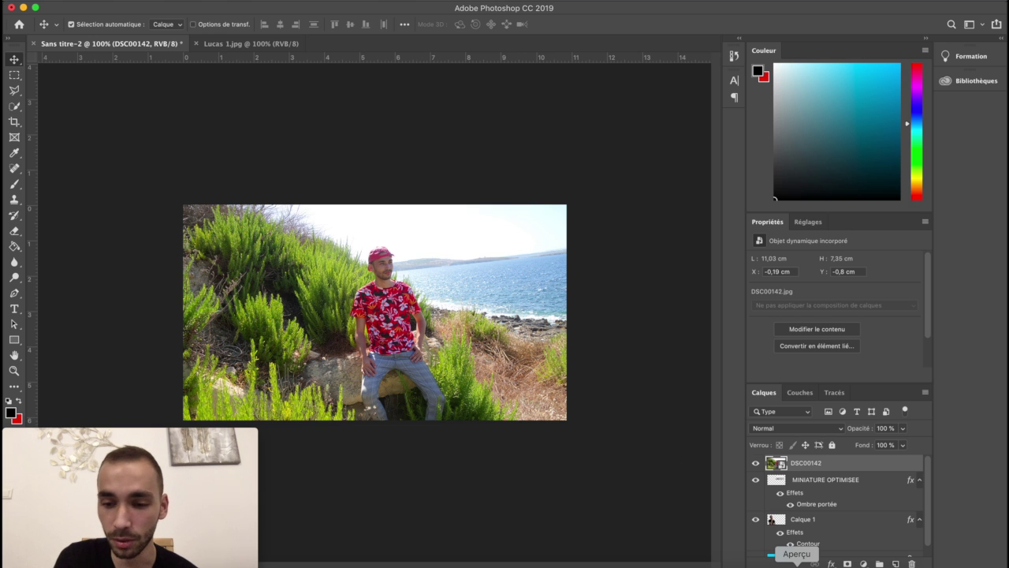
Switch to Aperçu to view the finished thumbnail image "Comment faire une bonne miniature YouTube.jpg"
left_click(796, 566)
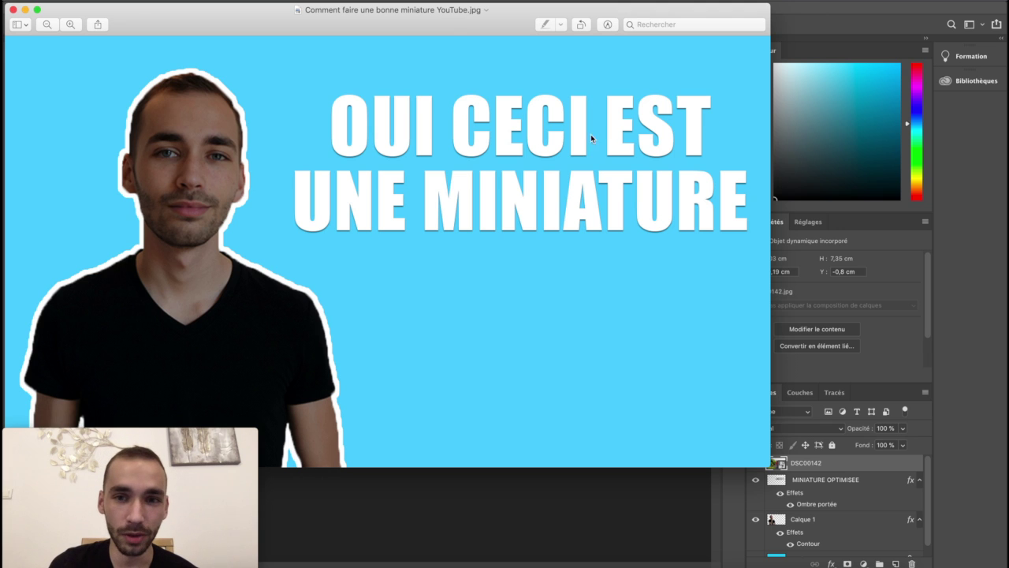
Close the previewed thumbnail image, scale the DSC00142 photo proportionally to 32,92 % with Free Transform and apply it
left_click(12, 11)
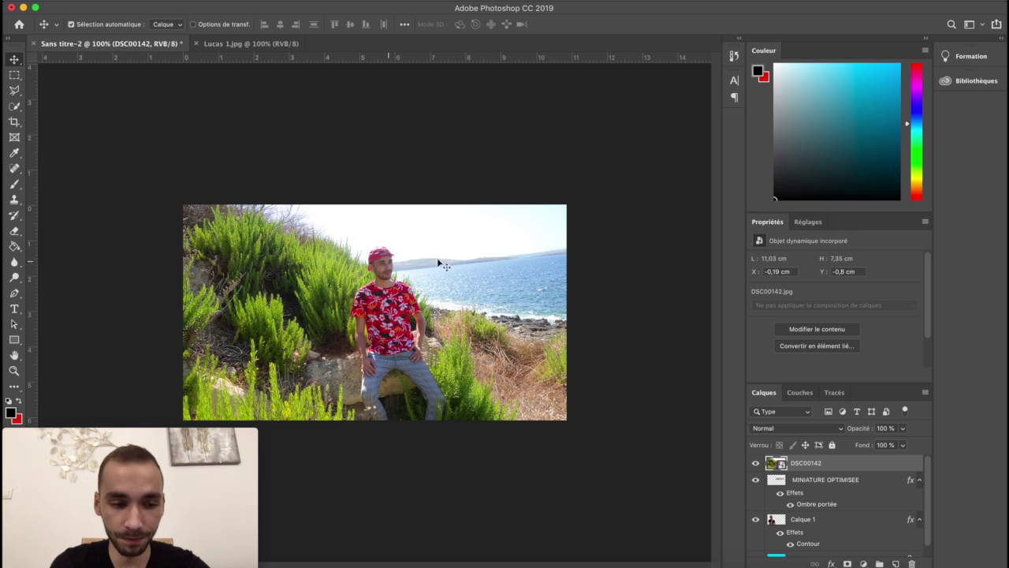
key("ctrl+t")
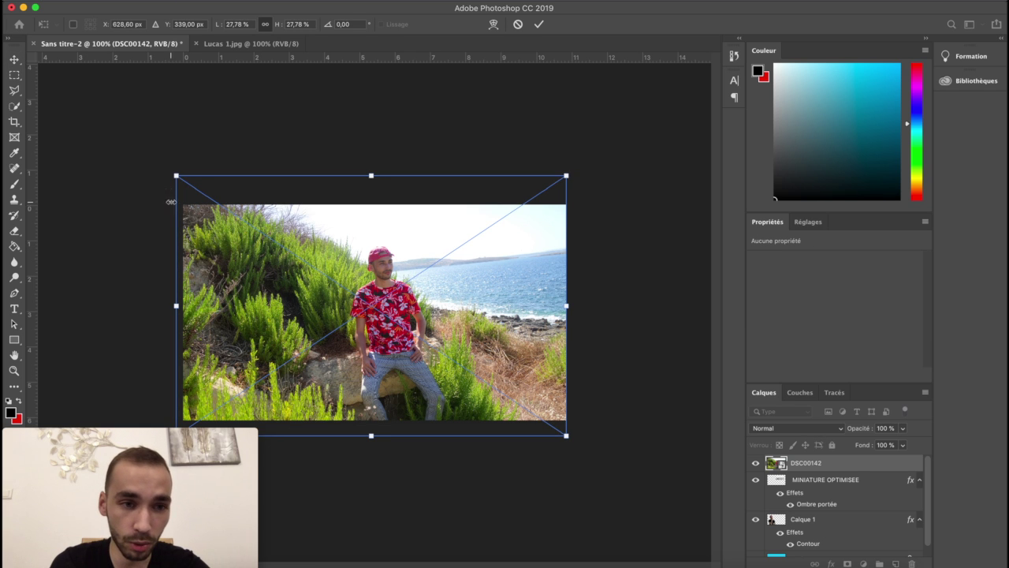
left_click_drag(175, 173, 104, 149)
left_click_drag(384, 271, 383, 288)
left_click_drag(116, 156, 102, 146)
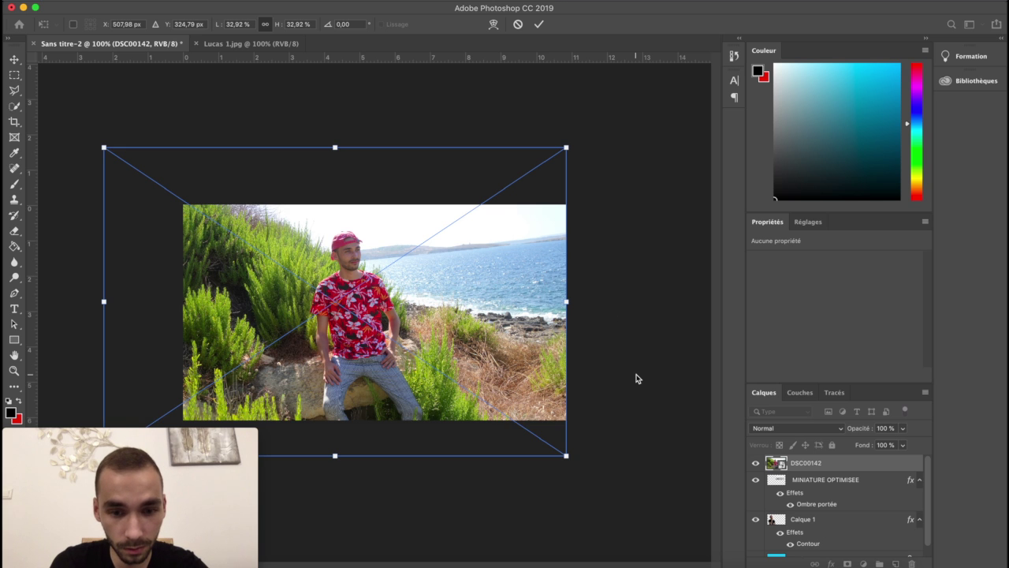
key("Return")
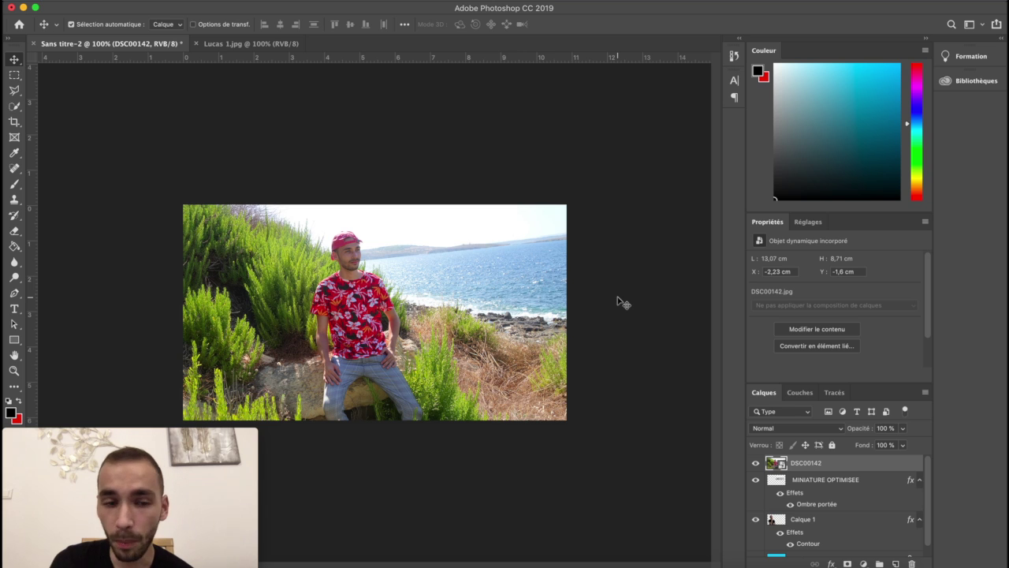
Delete all layers beneath the DSC00142 photo and shift the photo horizontally to about X -2,03 cm
scroll(787, 496, "down", 1)
left_click(776, 555)
scroll(777, 536, "up", 1)
left_click(776, 518)
left_click(781, 483)
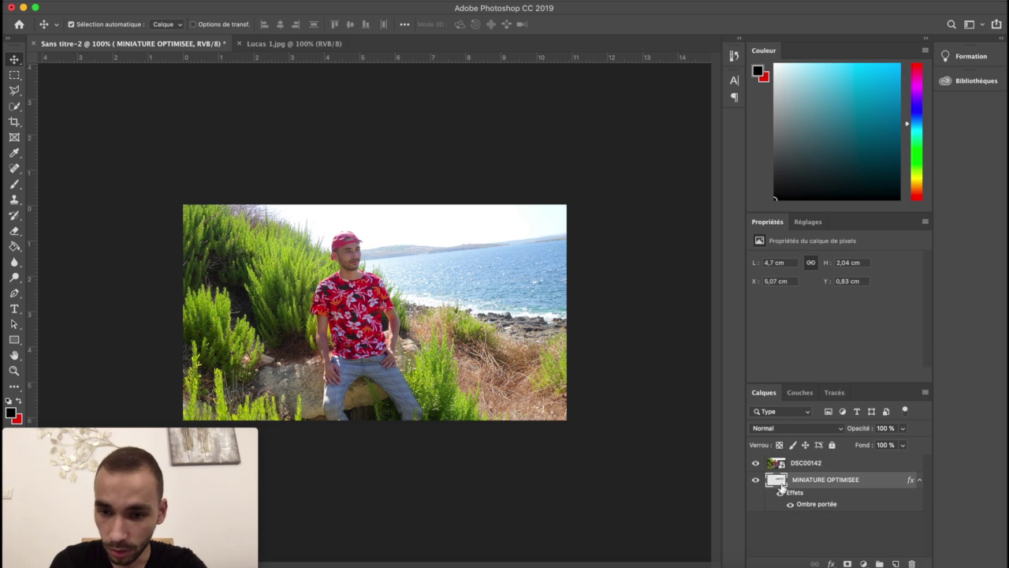
key("Delete")
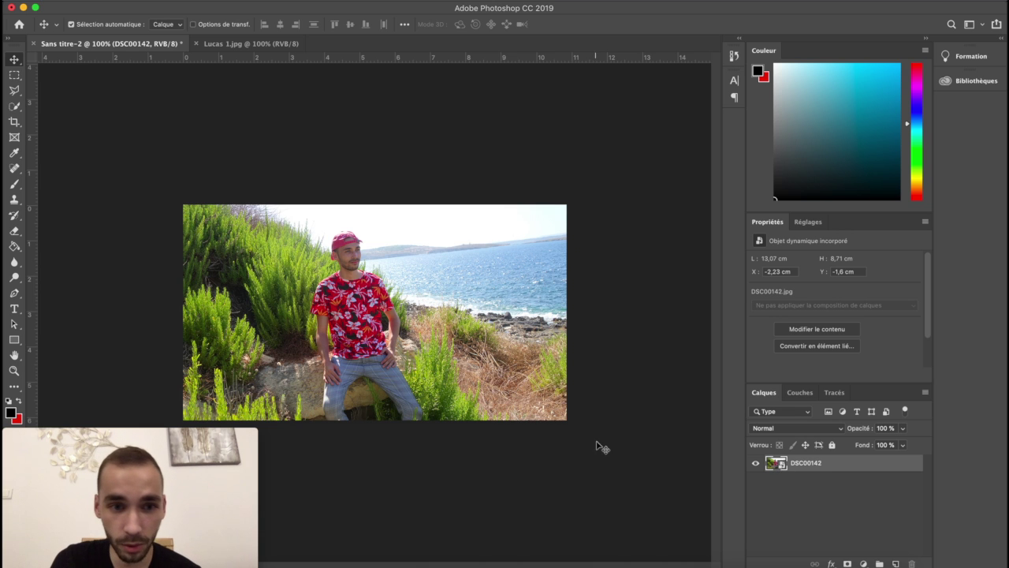
left_click_drag(461, 309, 453, 309)
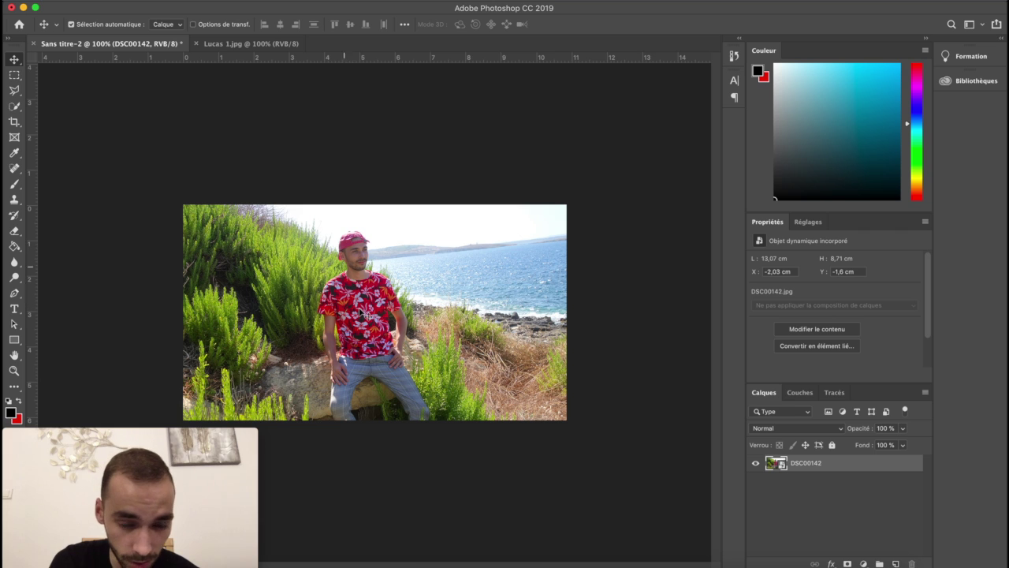
Add a Luminosité/Contraste adjustment layer above the photo with brightness -9 and contrast 0
left_click(813, 223)
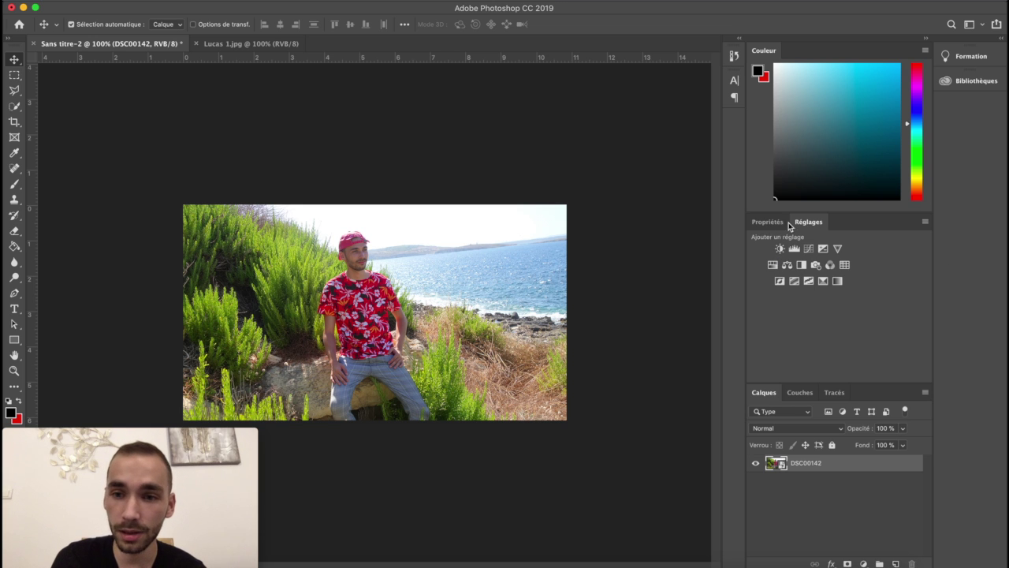
left_click(783, 246)
left_click_drag(835, 291, 831, 297)
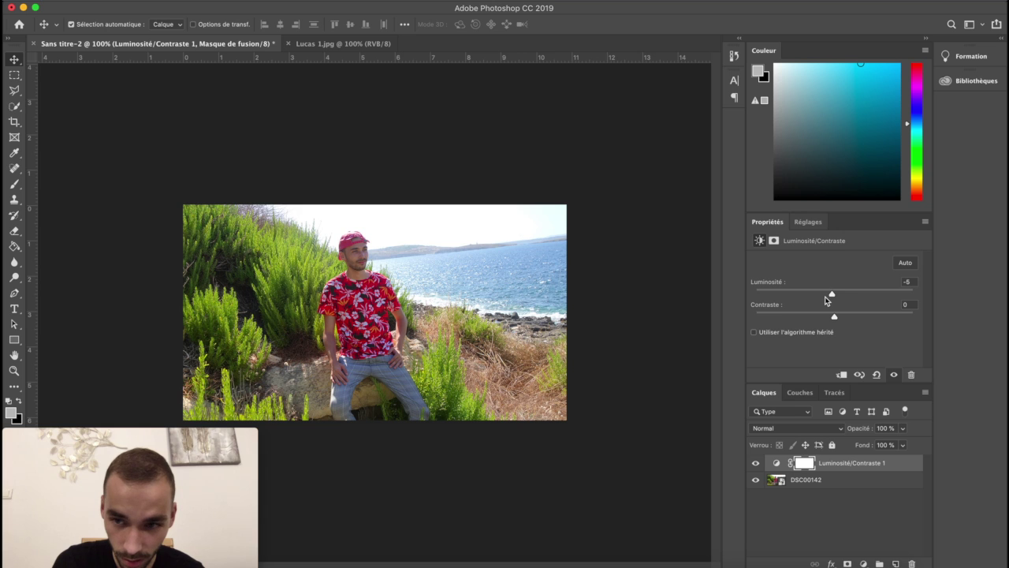
left_click_drag(827, 297, 830, 298)
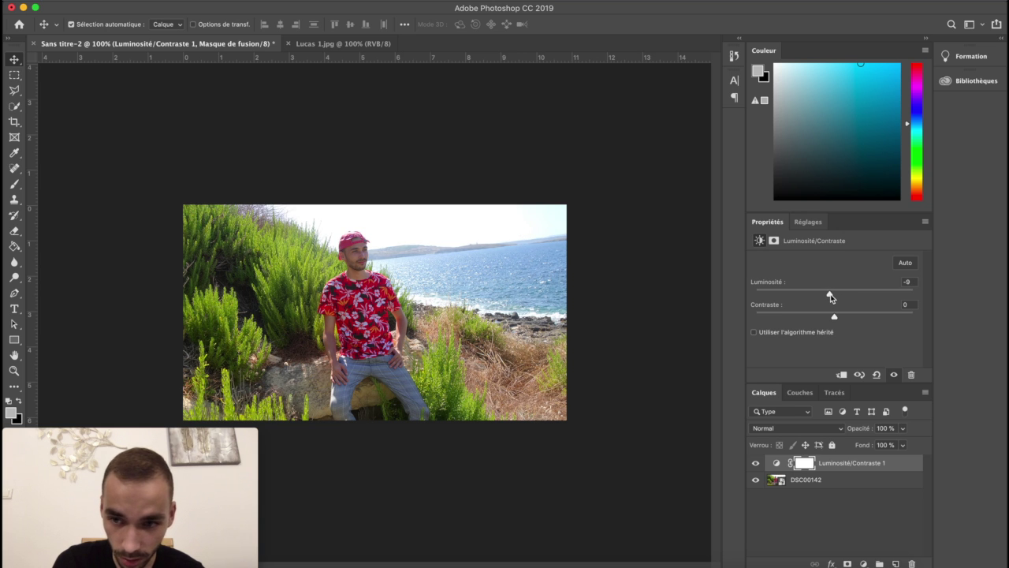
mouse_move(834, 317)
left_mouse_down()
mouse_move(809, 317)
mouse_move(863, 313)
mouse_move(835, 315)
left_mouse_up()
Add an Exposition adjustment layer with exposure +0,10 and gamma correction 1,00
left_click(801, 229)
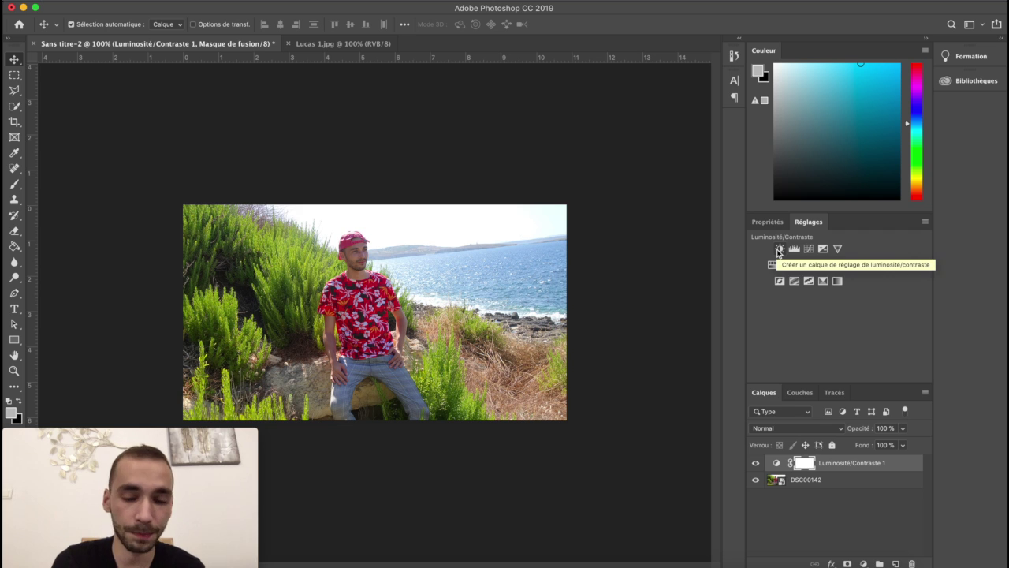
left_click(823, 249)
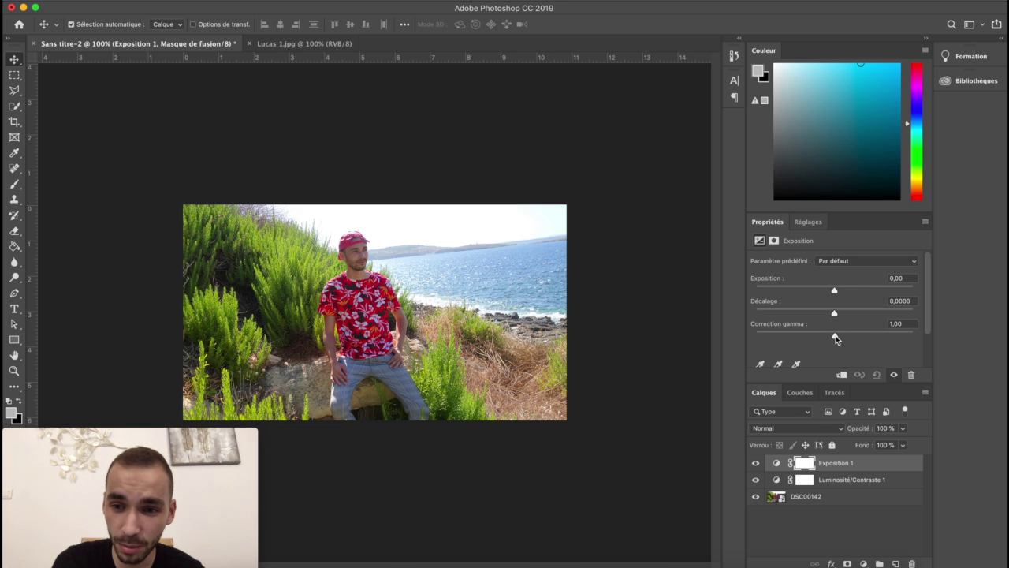
mouse_move(835, 292)
left_mouse_down()
mouse_move(824, 292)
mouse_move(836, 293)
left_mouse_up()
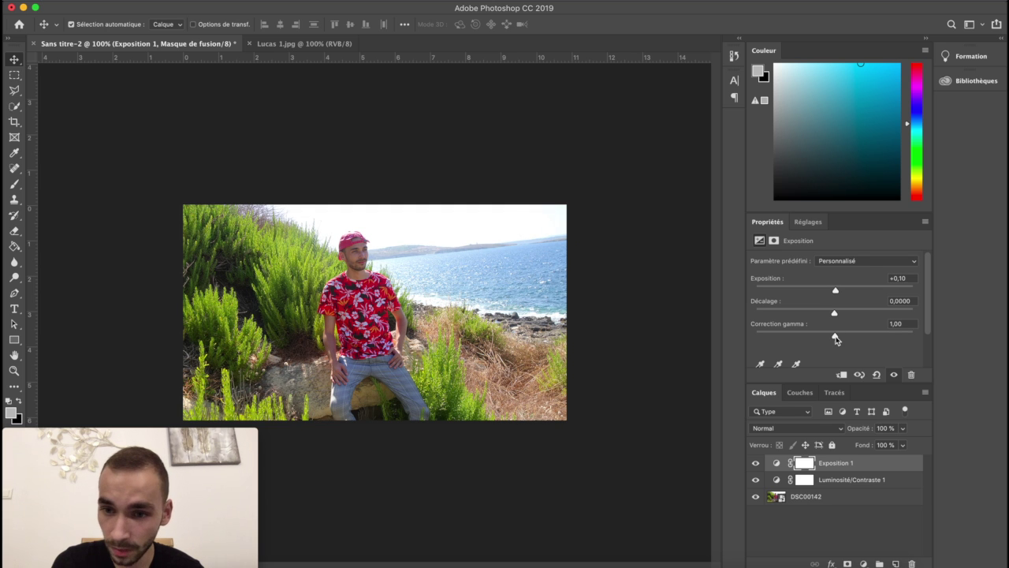
mouse_move(836, 339)
left_mouse_down()
mouse_move(825, 336)
mouse_move(852, 336)
mouse_move(838, 338)
left_mouse_up()
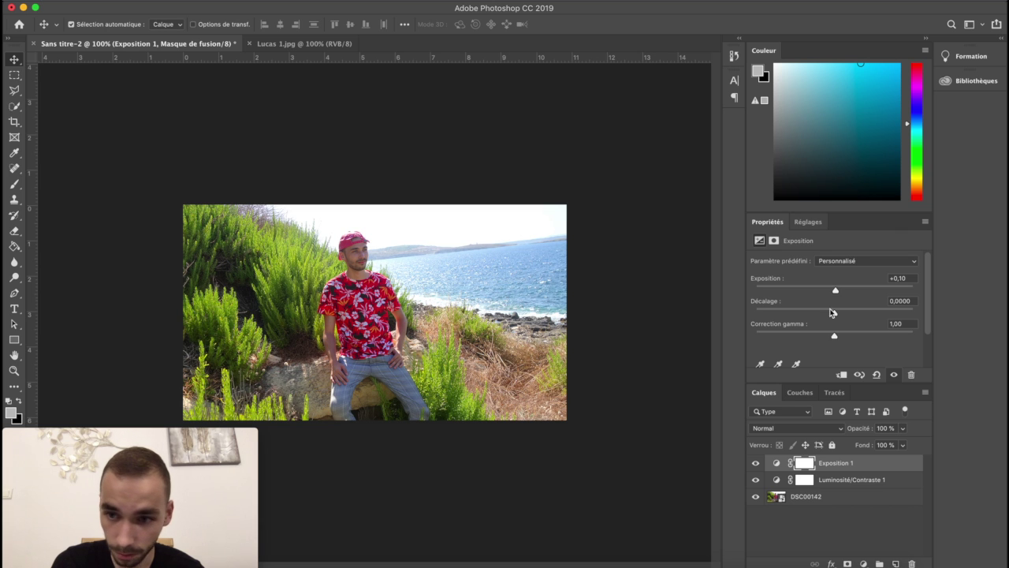
Add a Niveaux adjustment layer with the black point at 5, midtones at 0,97 and white point at 255
left_click(808, 222)
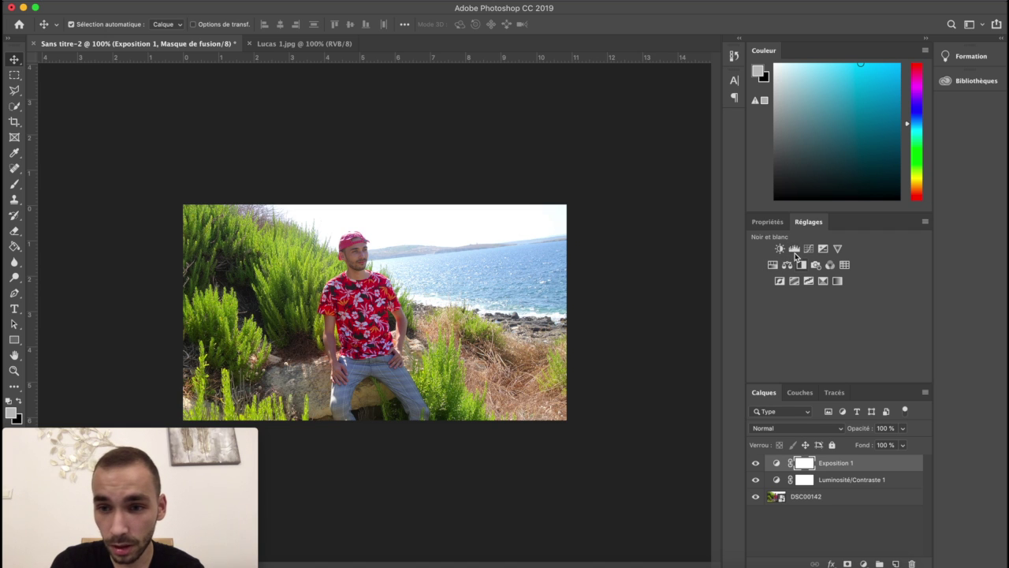
left_click(793, 249)
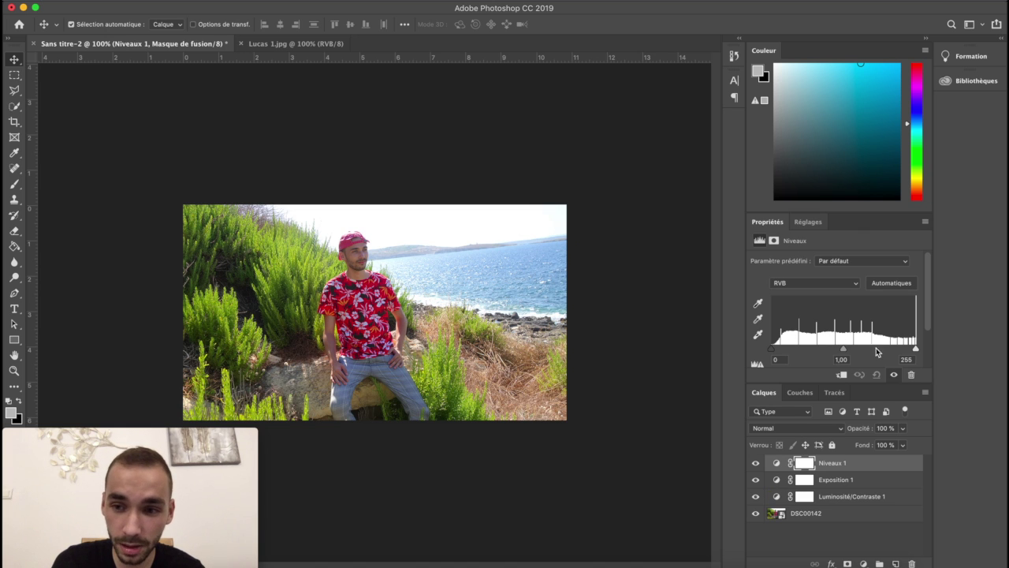
mouse_move(772, 351)
left_mouse_down()
mouse_move(786, 347)
mouse_move(774, 352)
left_mouse_up()
left_click_drag(842, 354, 847, 352)
mouse_move(915, 352)
left_mouse_down()
mouse_move(900, 352)
mouse_move(925, 349)
left_mouse_up()
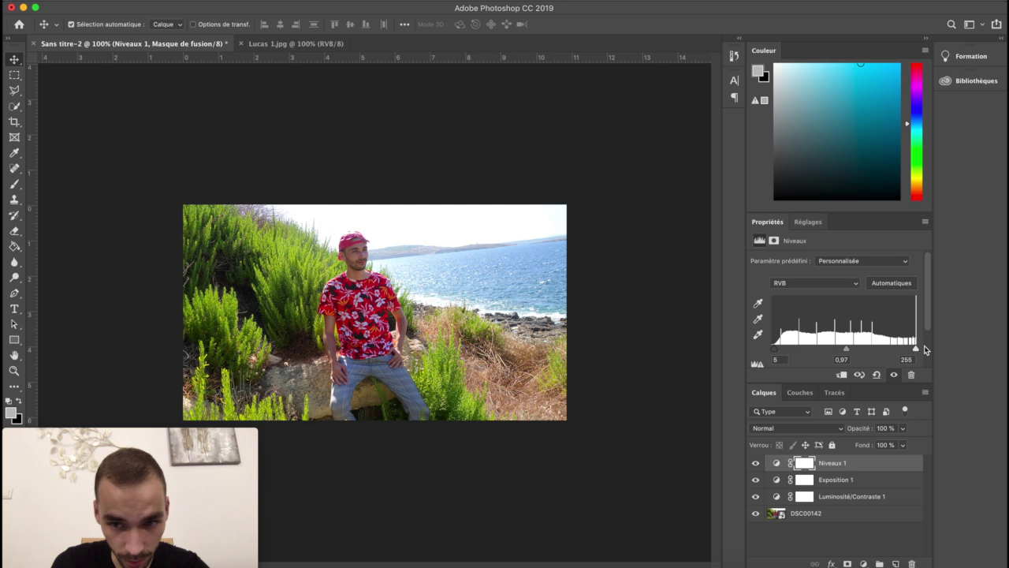
Add a Teinte/Saturation adjustment layer and set its saturation to +20
left_click(808, 222)
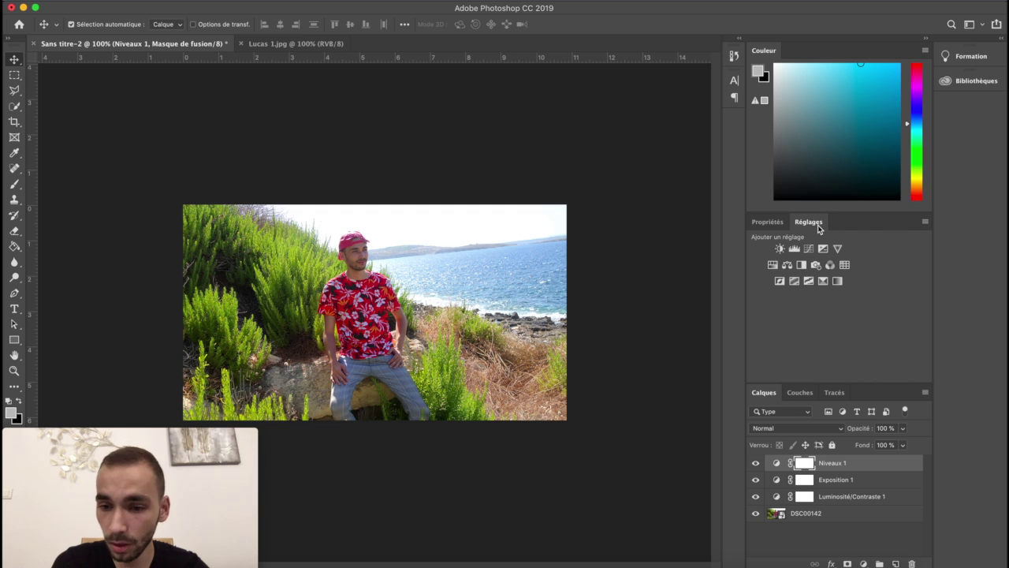
left_click(773, 267)
left_click_drag(835, 326, 850, 327)
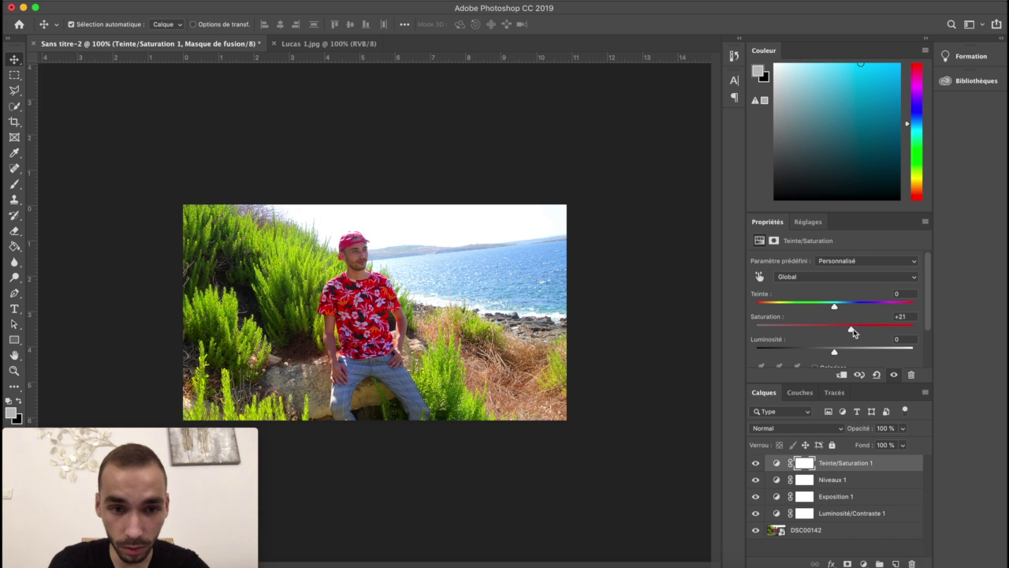
left_click_drag(850, 331, 852, 332)
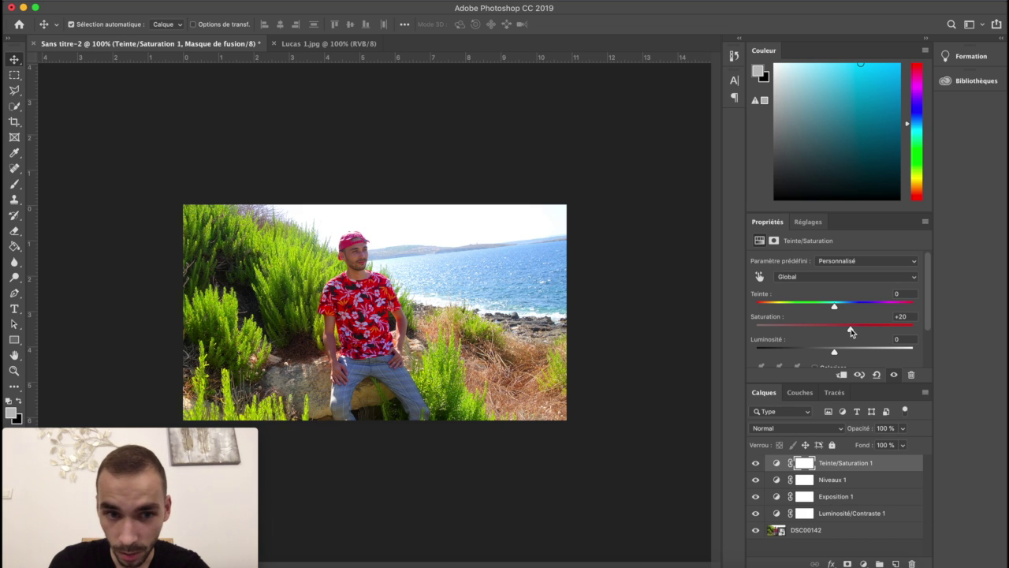
Add a second Luminosité/Contraste adjustment layer above the others and select the DSC00142 photo layer
left_click(804, 223)
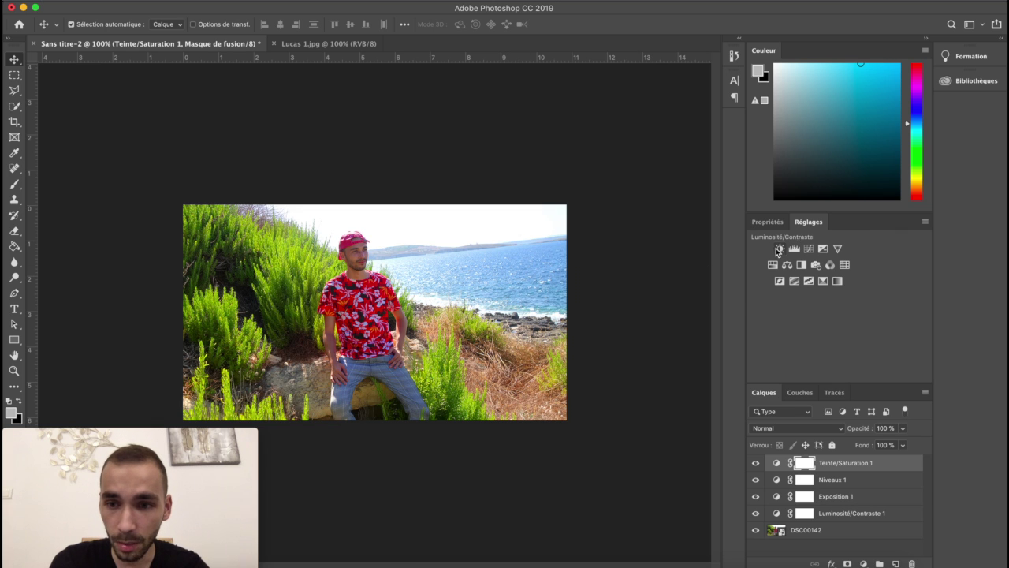
left_click(778, 249)
left_click_drag(835, 295, 834, 292)
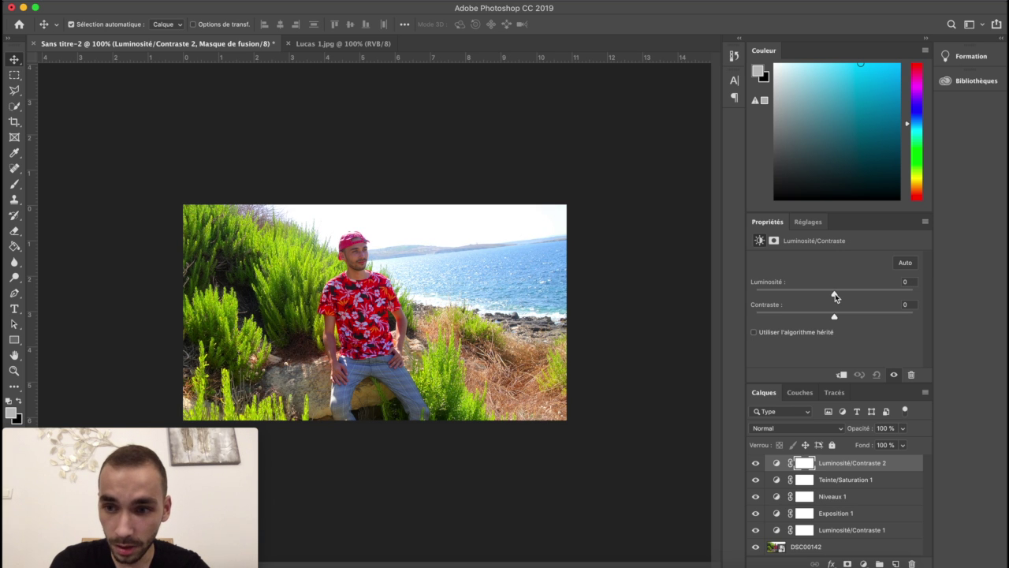
left_click(808, 222)
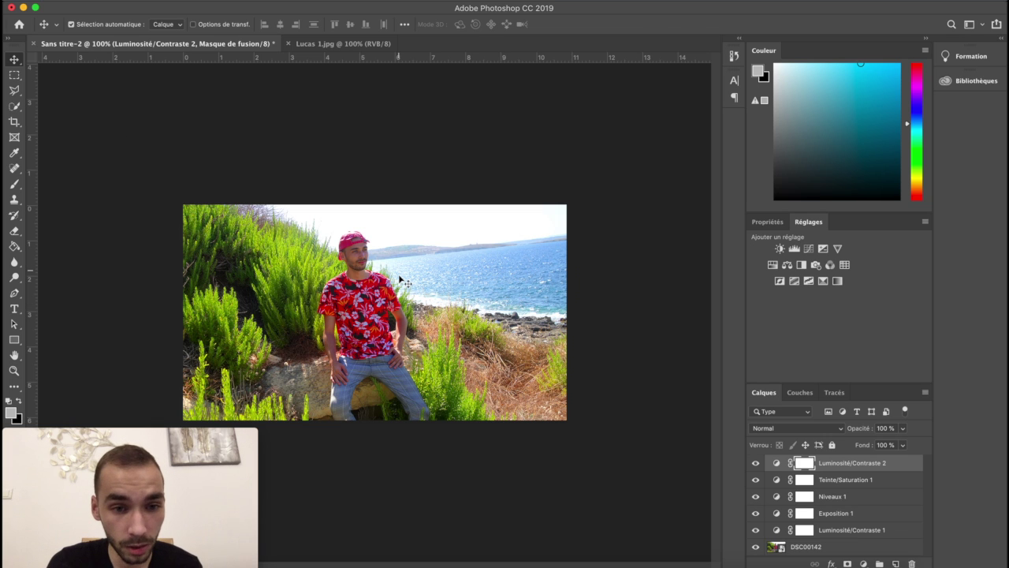
left_click_drag(400, 277, 399, 280)
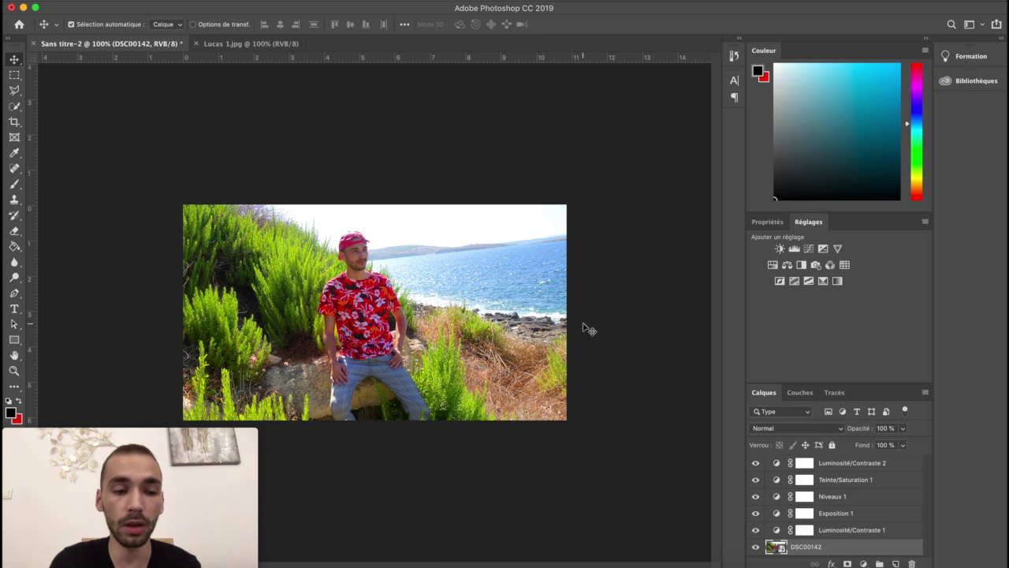
View the file formats available for saving the document under a new name, and cancel without saving
left_click(118, 0)
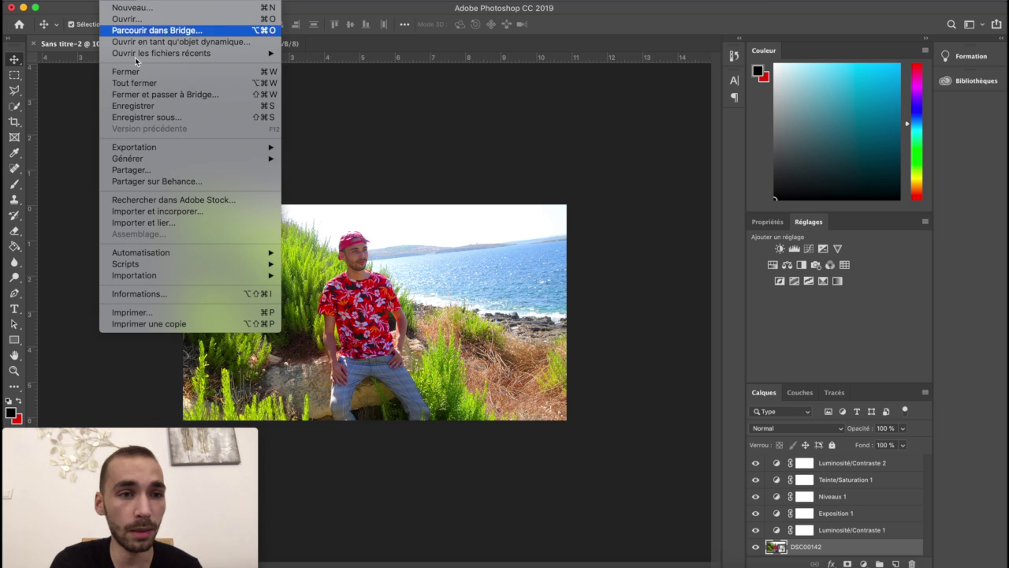
left_click(200, 119)
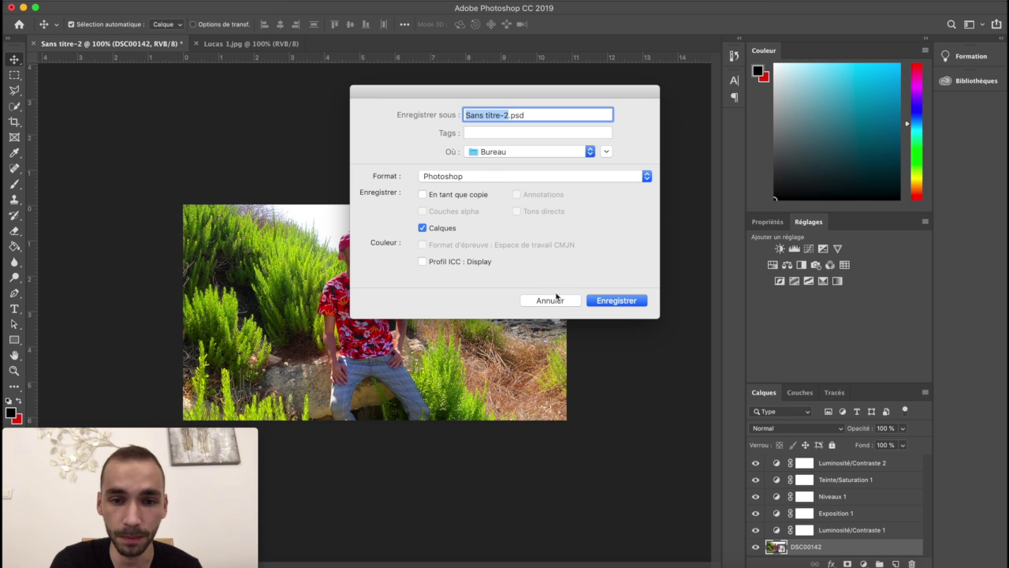
left_click(482, 176)
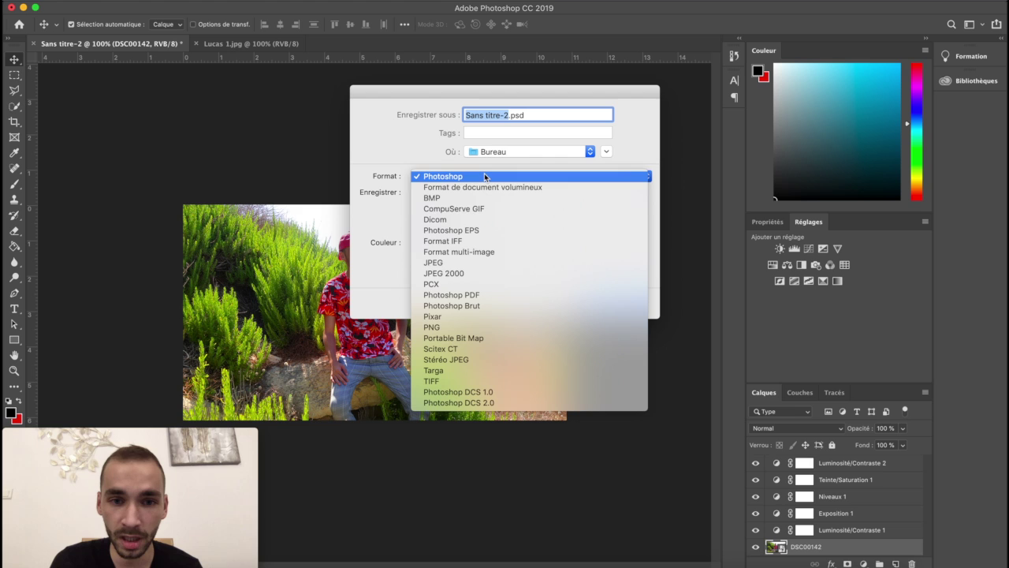
left_click(355, 220)
left_click(541, 301)
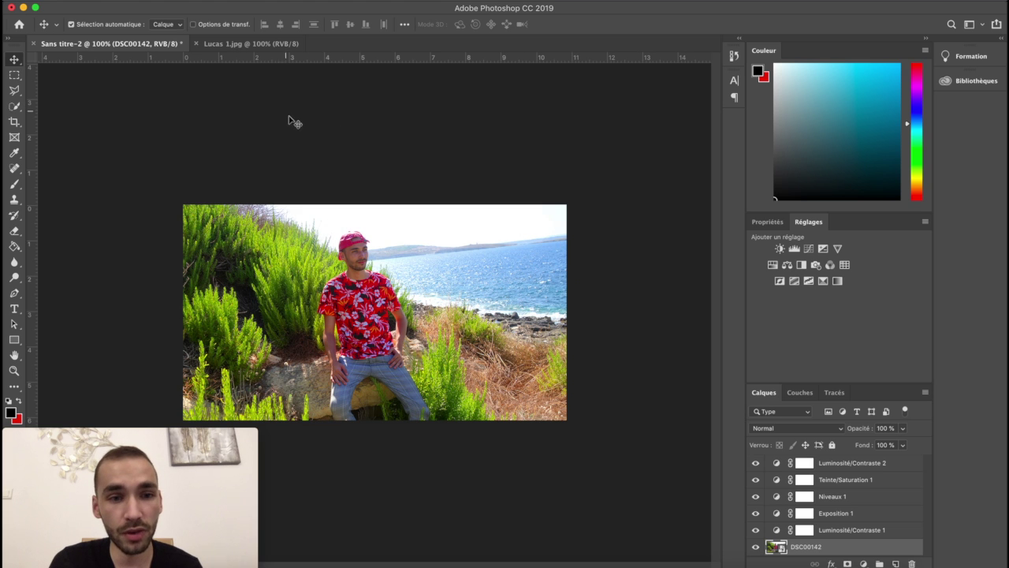
View the open portrait cutout document, return to the thumbnail, and switch to Safari to examine the channel's video thumbnails
left_click(247, 45)
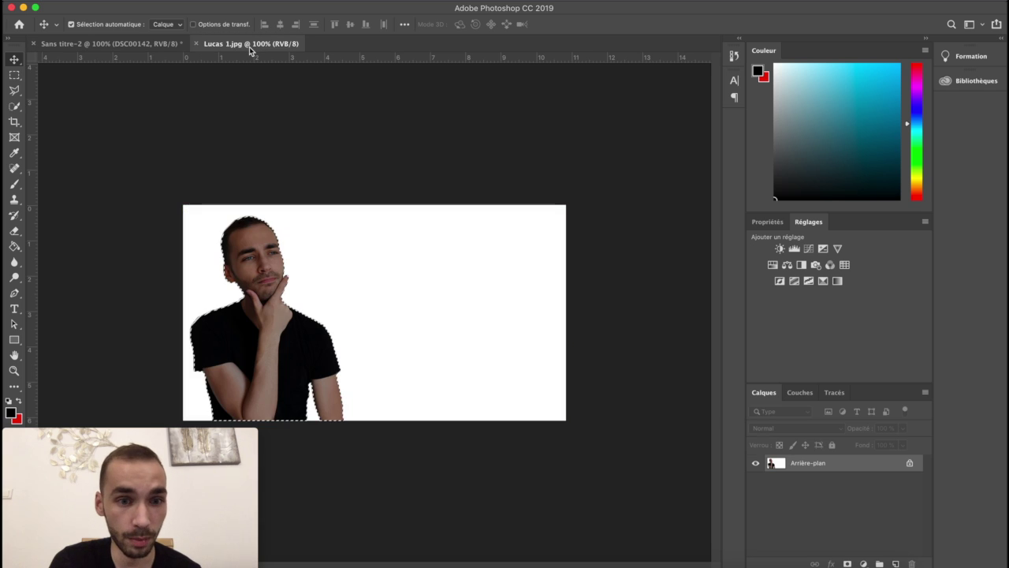
left_click(174, 45)
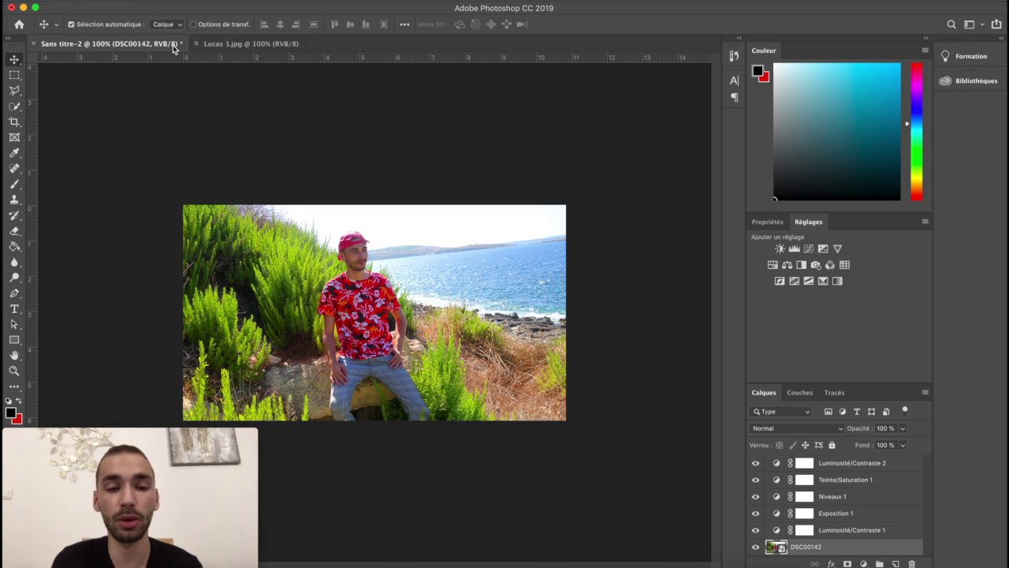
left_click(240, 563)
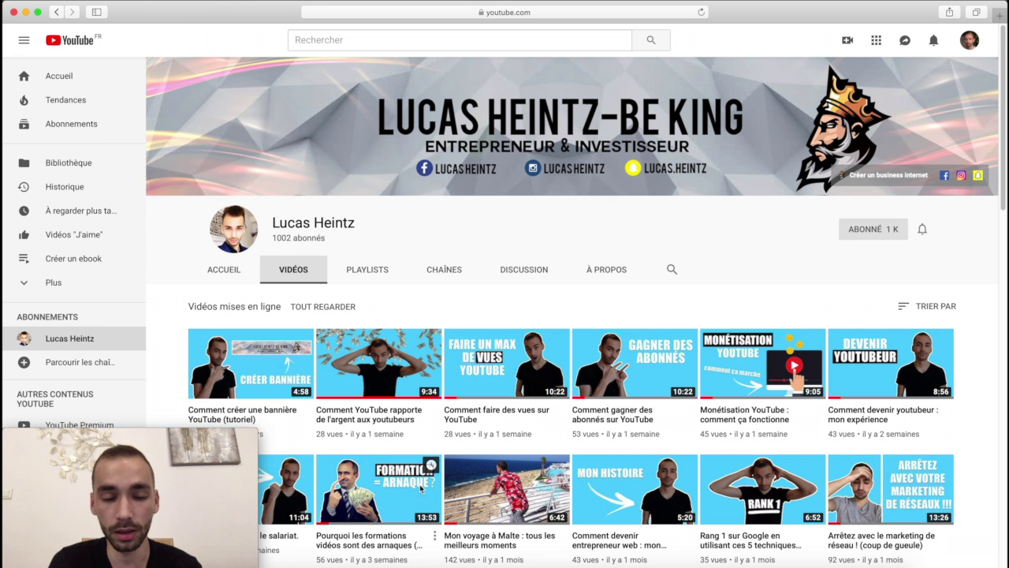
scroll(370, 455, "down", 2)
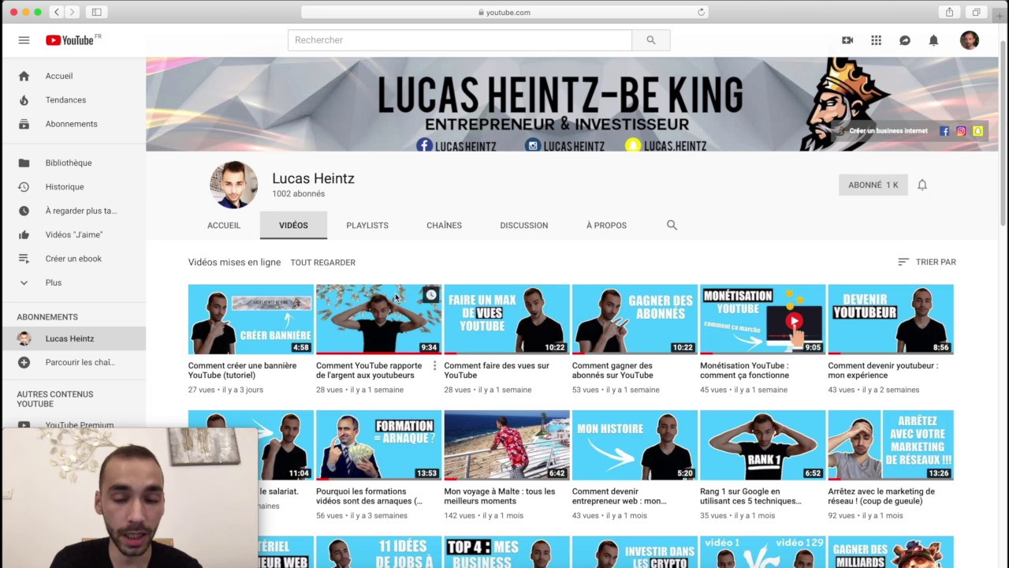
scroll(587, 352, "up", 1)
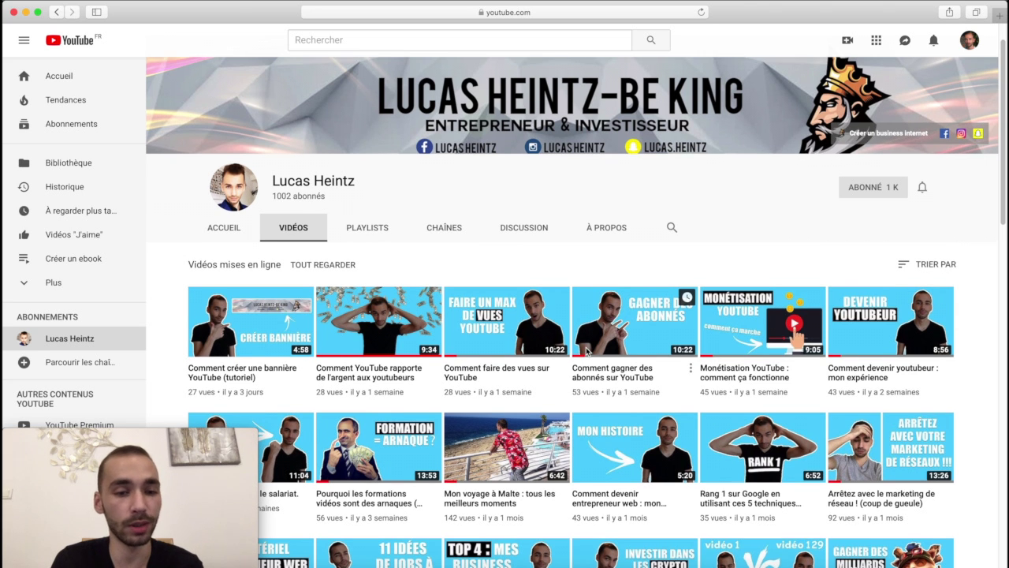
scroll(588, 351, "up", 1)
scroll(587, 352, "up", 1)
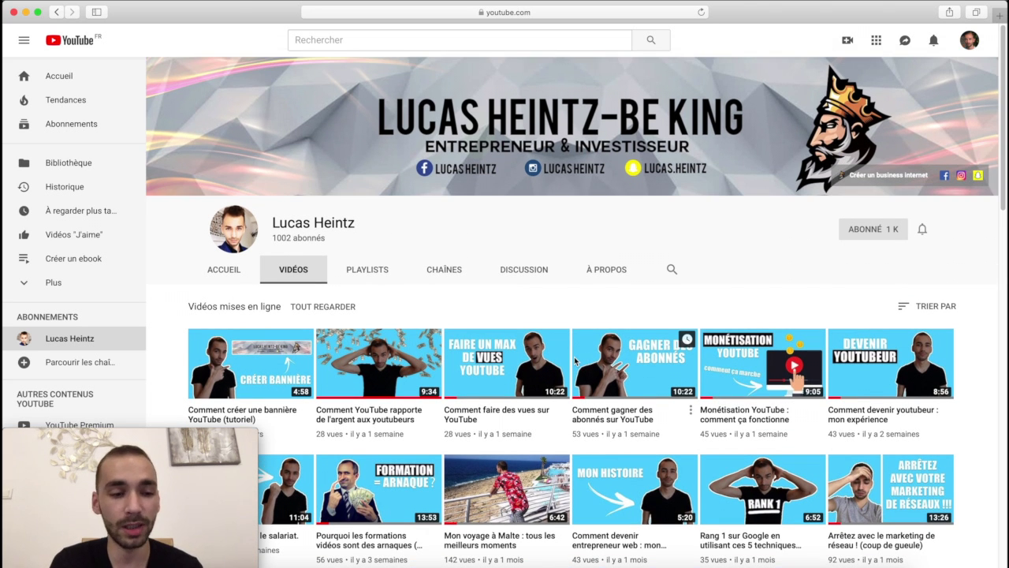